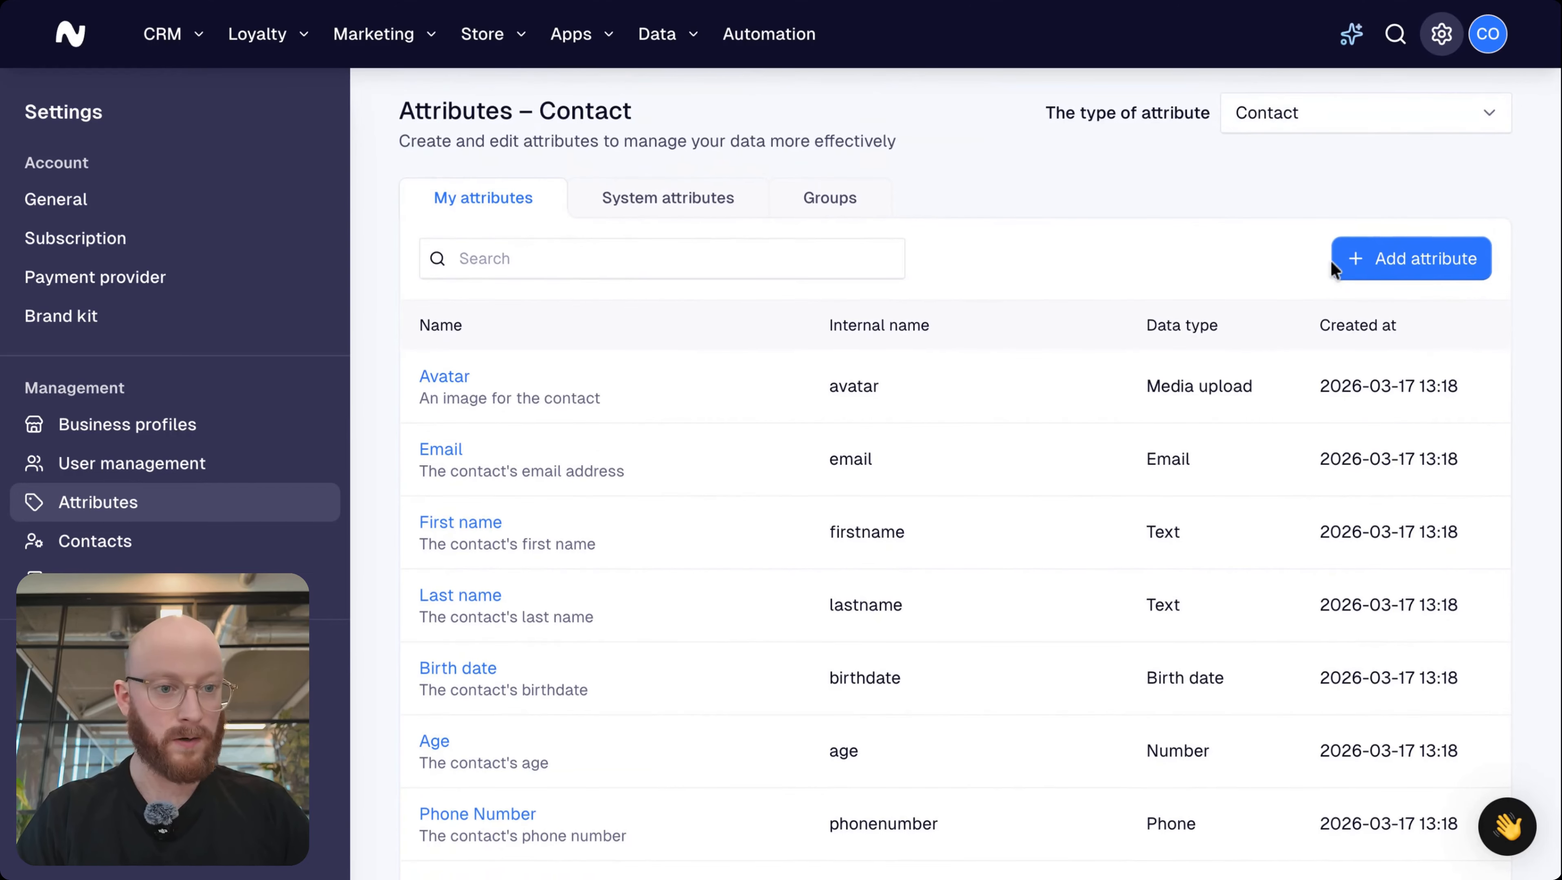
Start a new contact attribute and label it "Tell us how we did"
{"action": "scroll", "coordinate": [1190, 232], "scroll_direction": "down", "scroll_amount": 3}
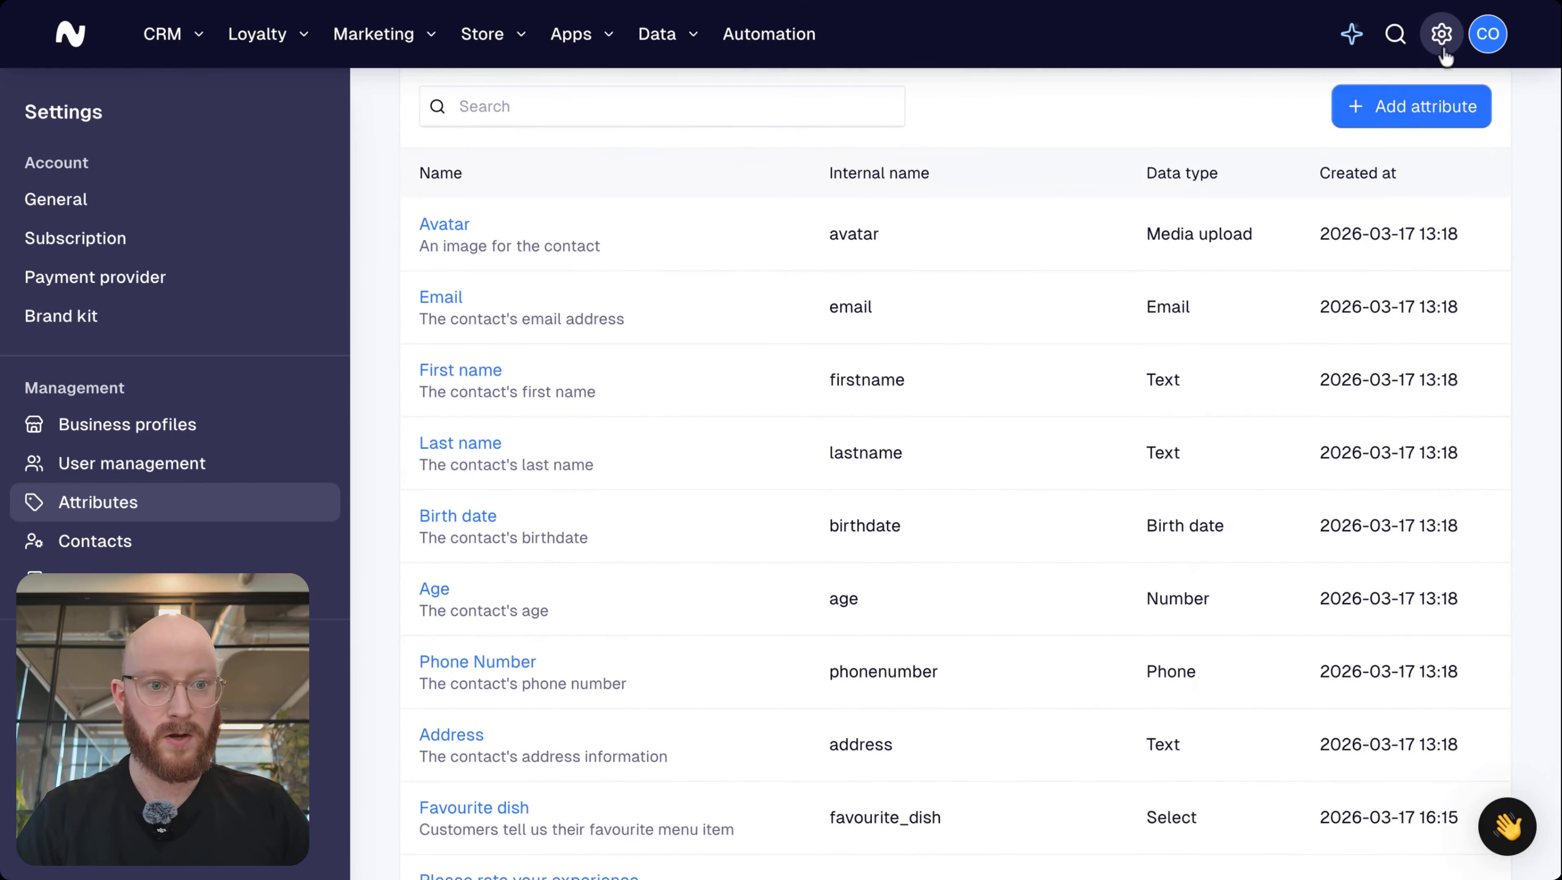
{"action": "left_click", "coordinate": [1404, 114]}
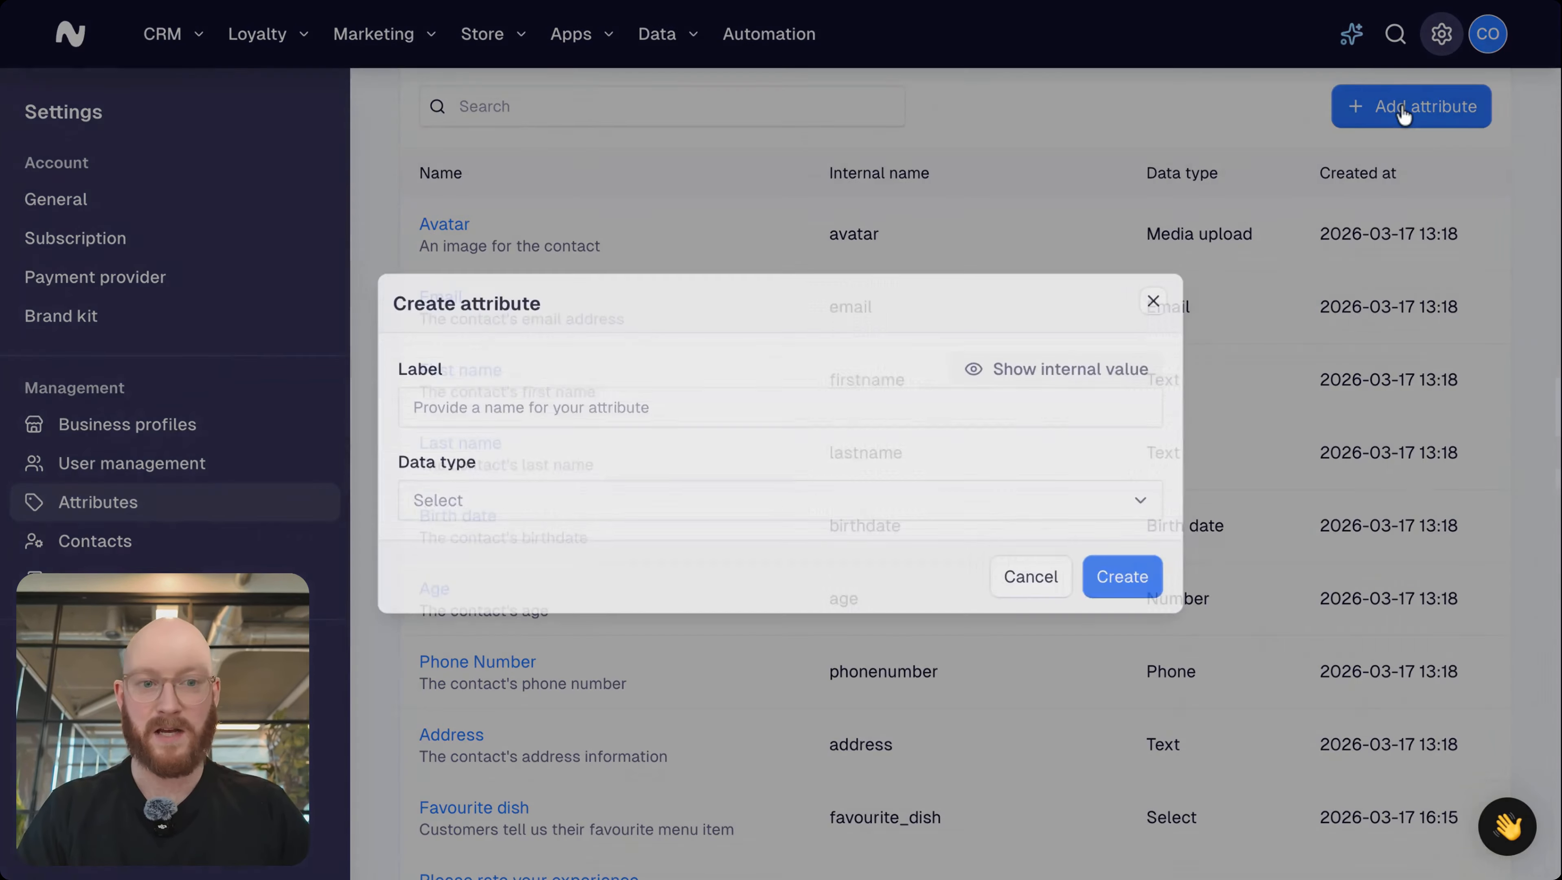
{"action": "left_click", "coordinate": [472, 400]}
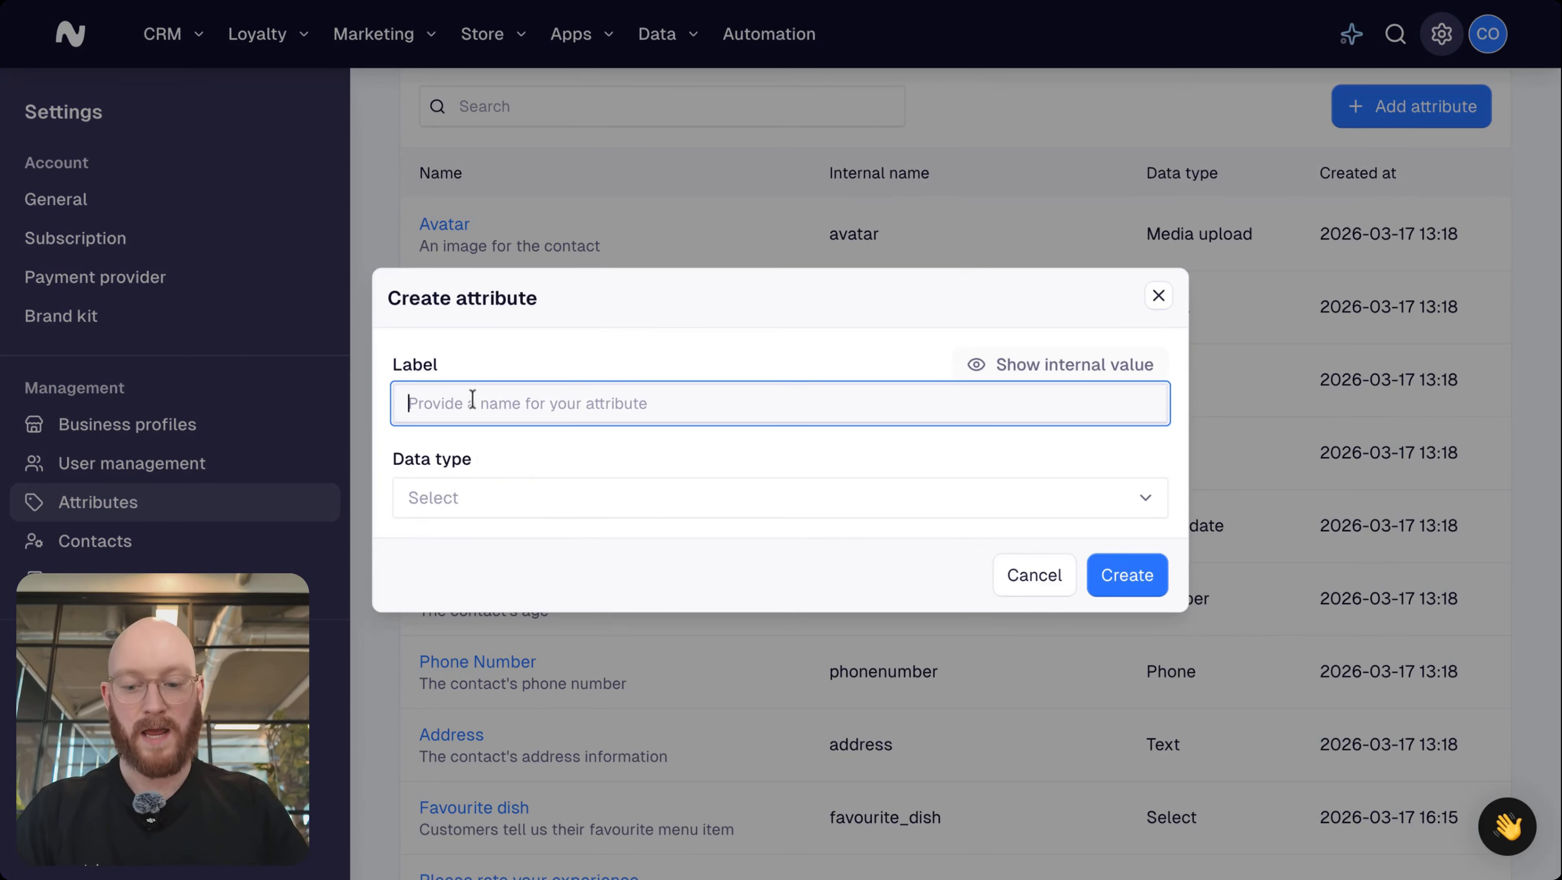
{"action": "type", "text": "T"}
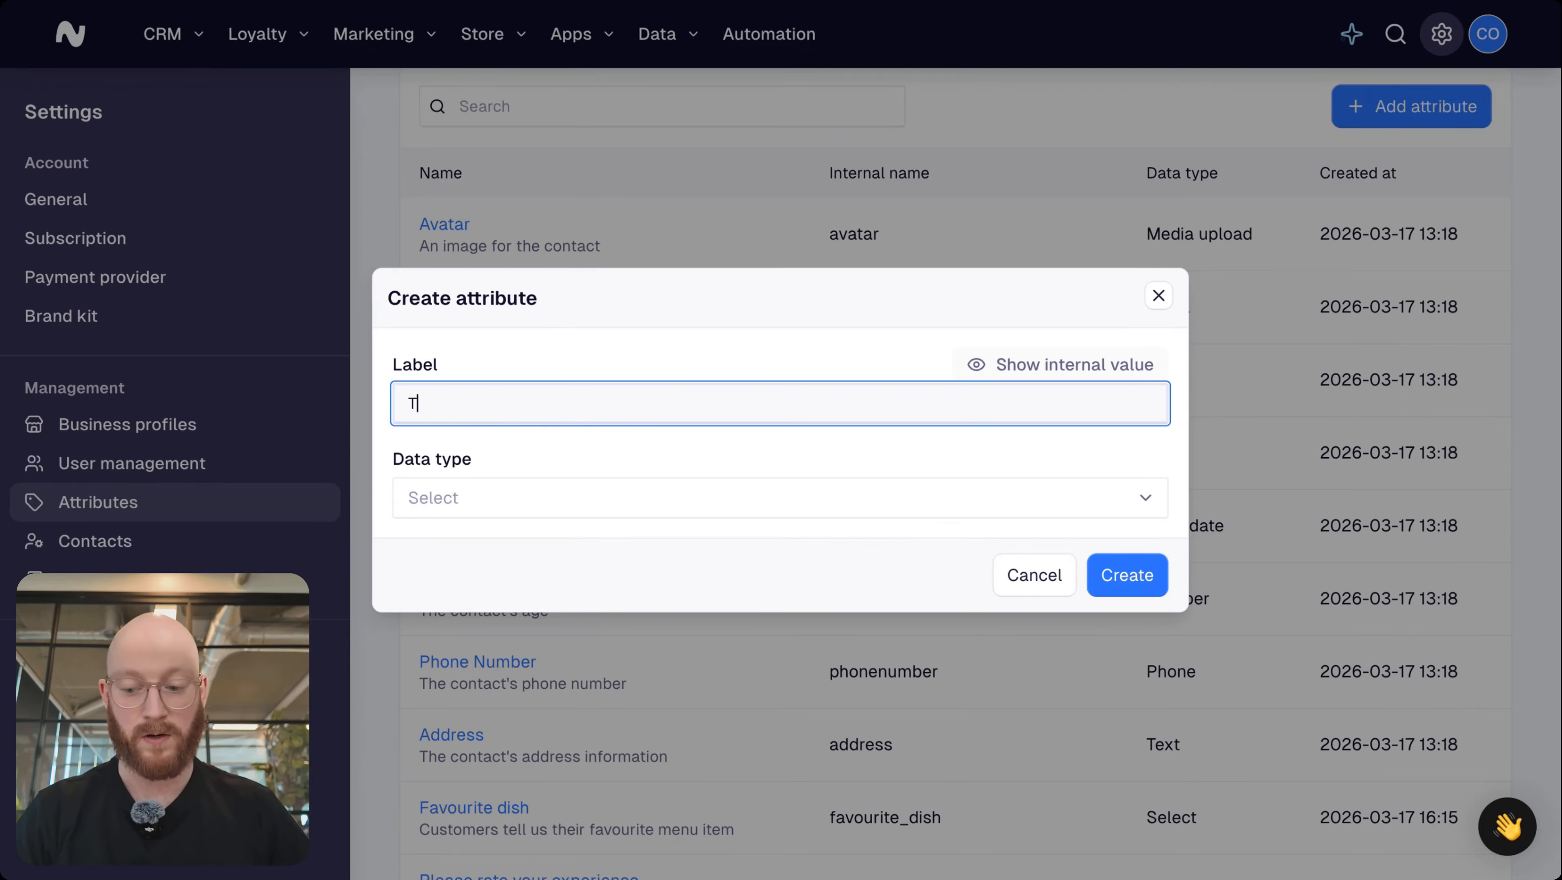
{"action": "type", "text": "ell us how we did"}
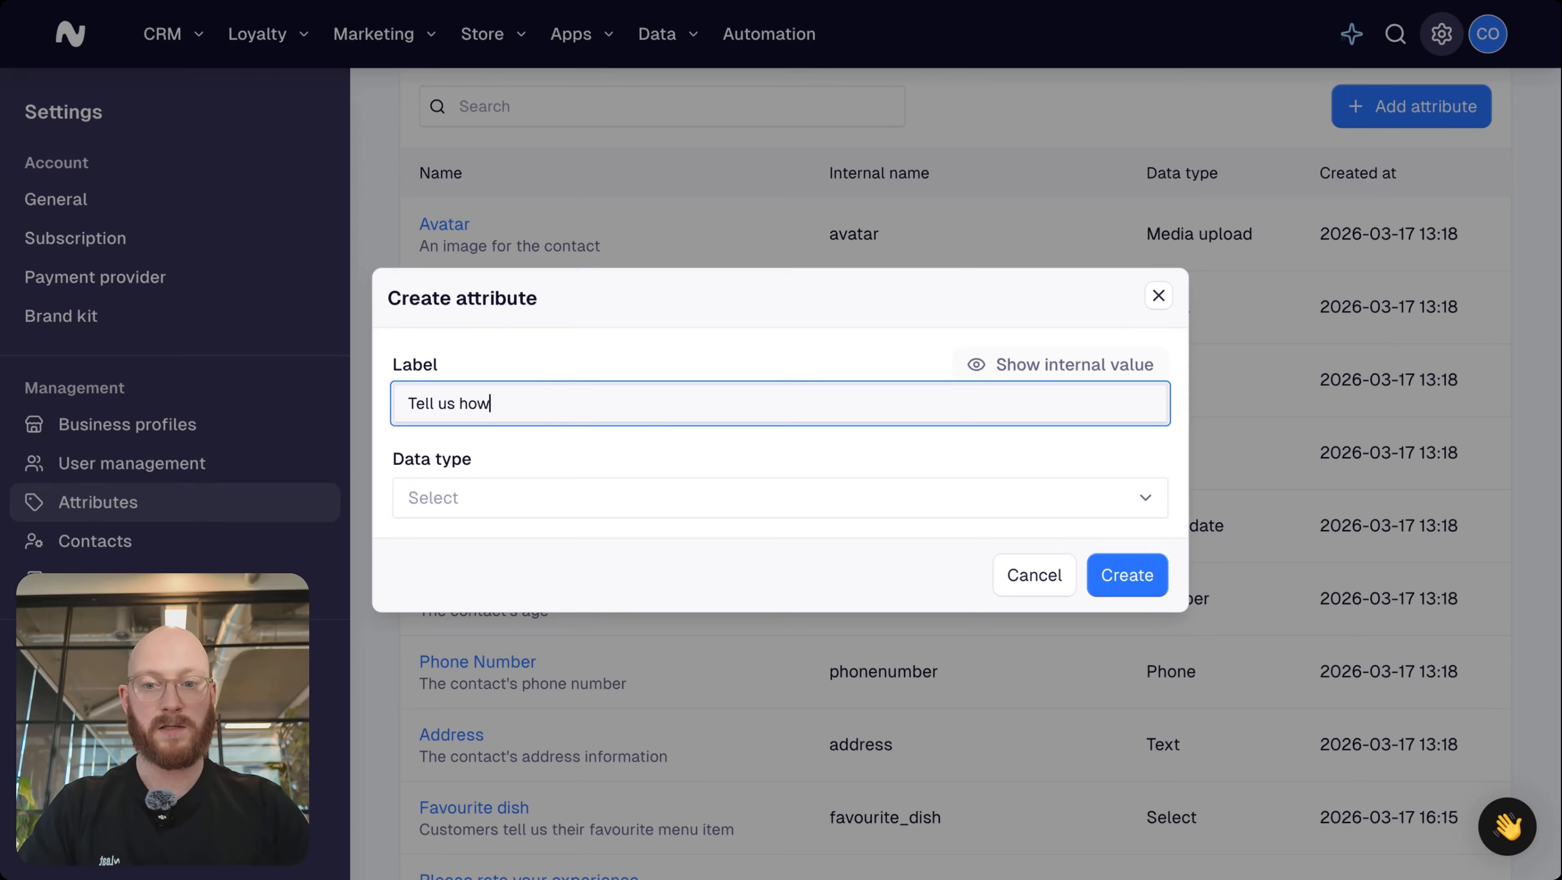
Review the available data types, choose Select for the new attribute, and create it
{"action": "left_click", "coordinate": [506, 511]}
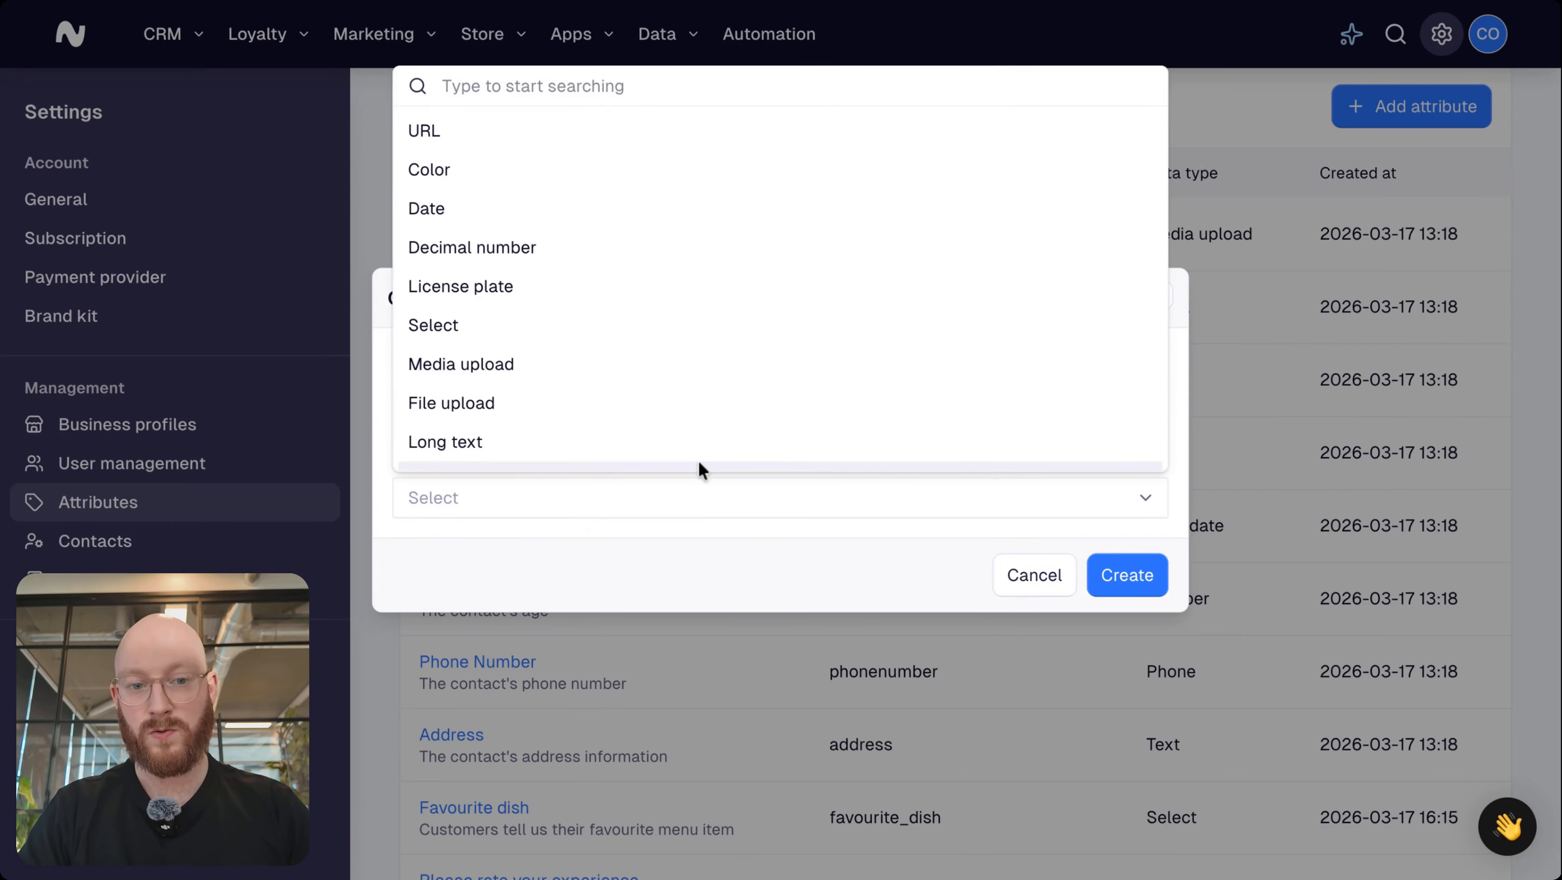
{"action": "scroll", "coordinate": [710, 394], "scroll_direction": "down", "scroll_amount": 5}
{"action": "scroll", "coordinate": [710, 395], "scroll_direction": "up", "scroll_amount": 5}
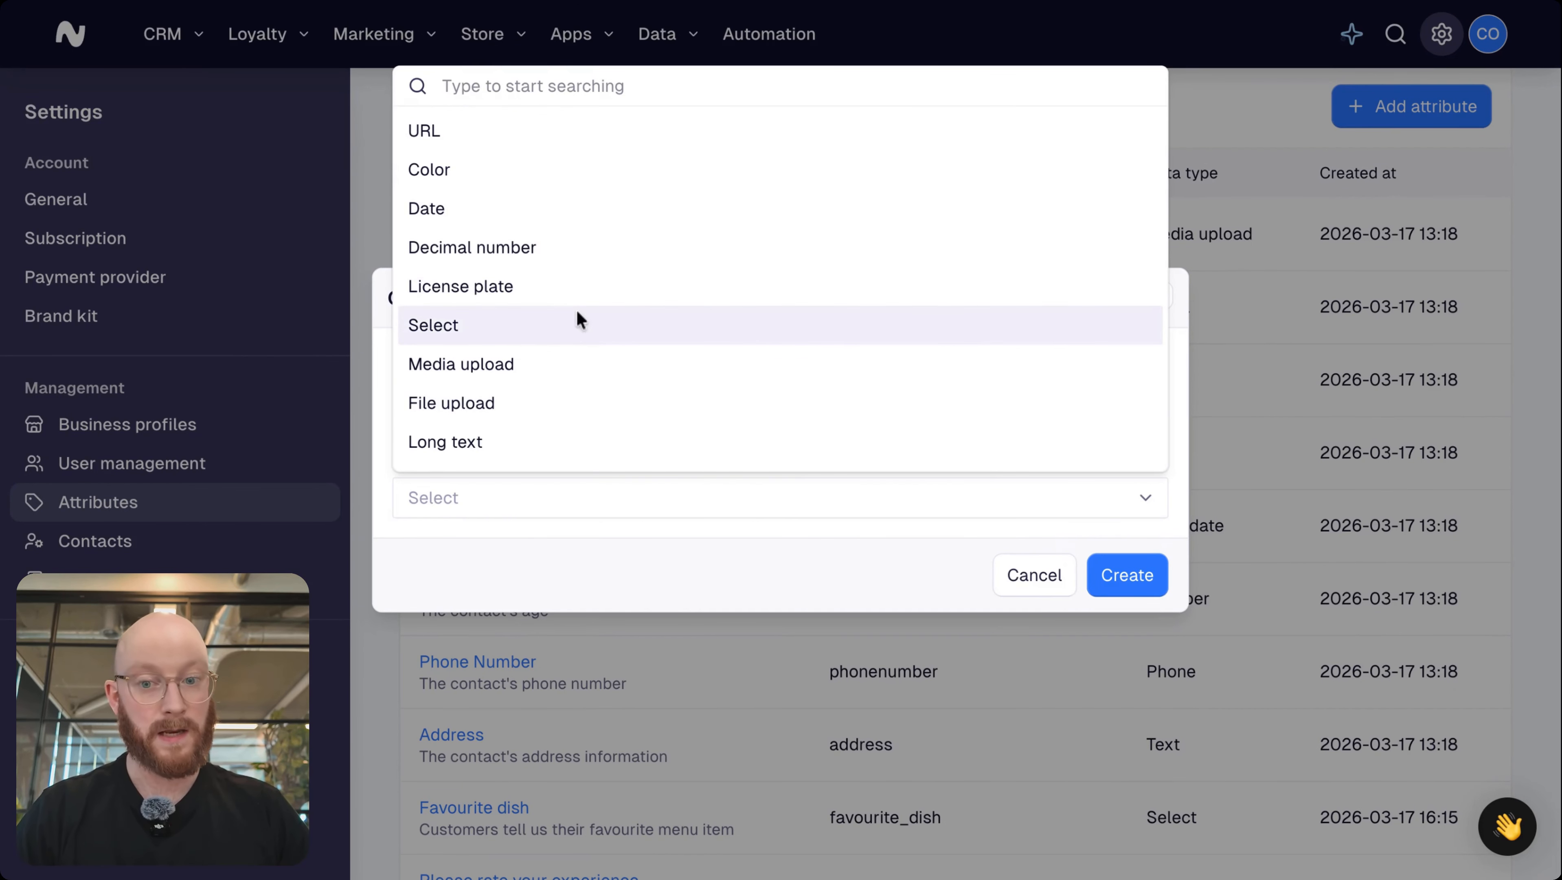
{"action": "scroll", "coordinate": [577, 317], "scroll_direction": "down", "scroll_amount": 2}
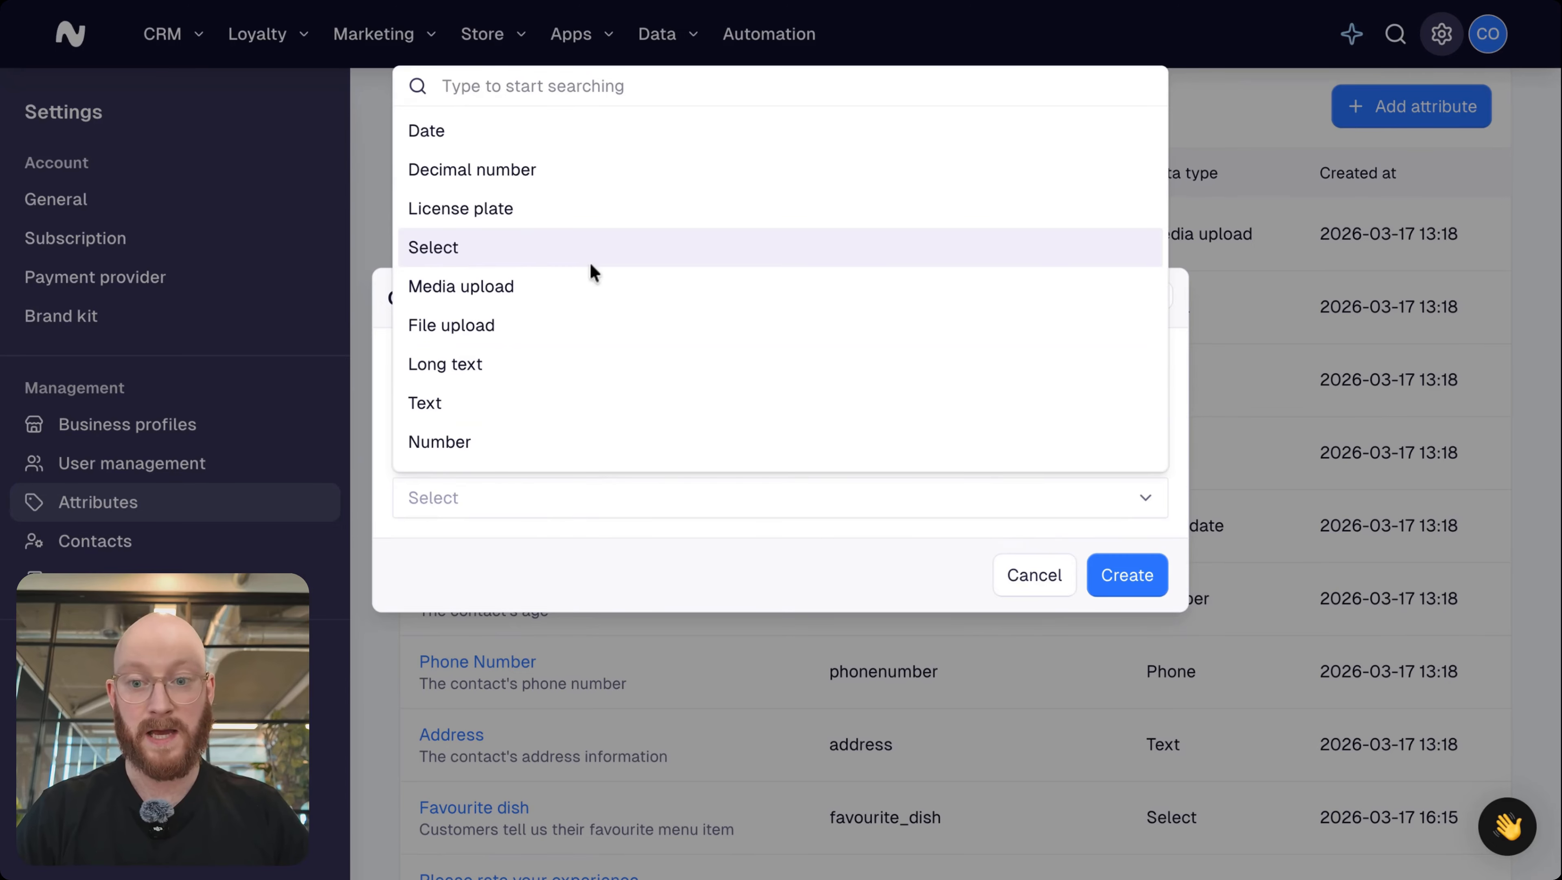
{"action": "scroll", "coordinate": [593, 269], "scroll_direction": "down", "scroll_amount": 2}
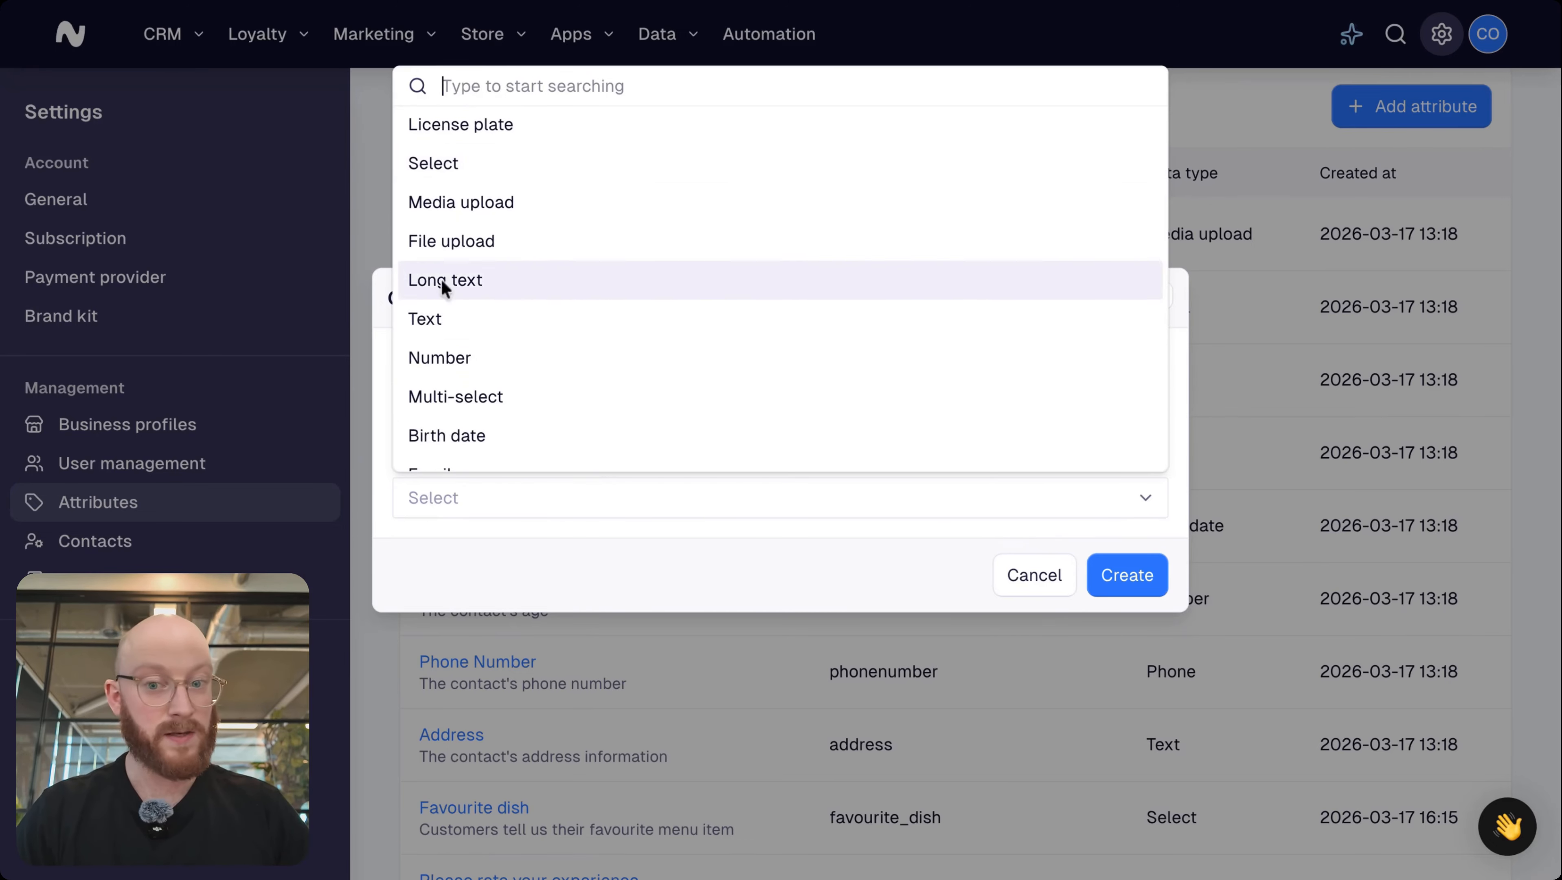
{"action": "scroll", "coordinate": [512, 233], "scroll_direction": "down", "scroll_amount": 3}
{"action": "scroll", "coordinate": [513, 238], "scroll_direction": "down", "scroll_amount": 2}
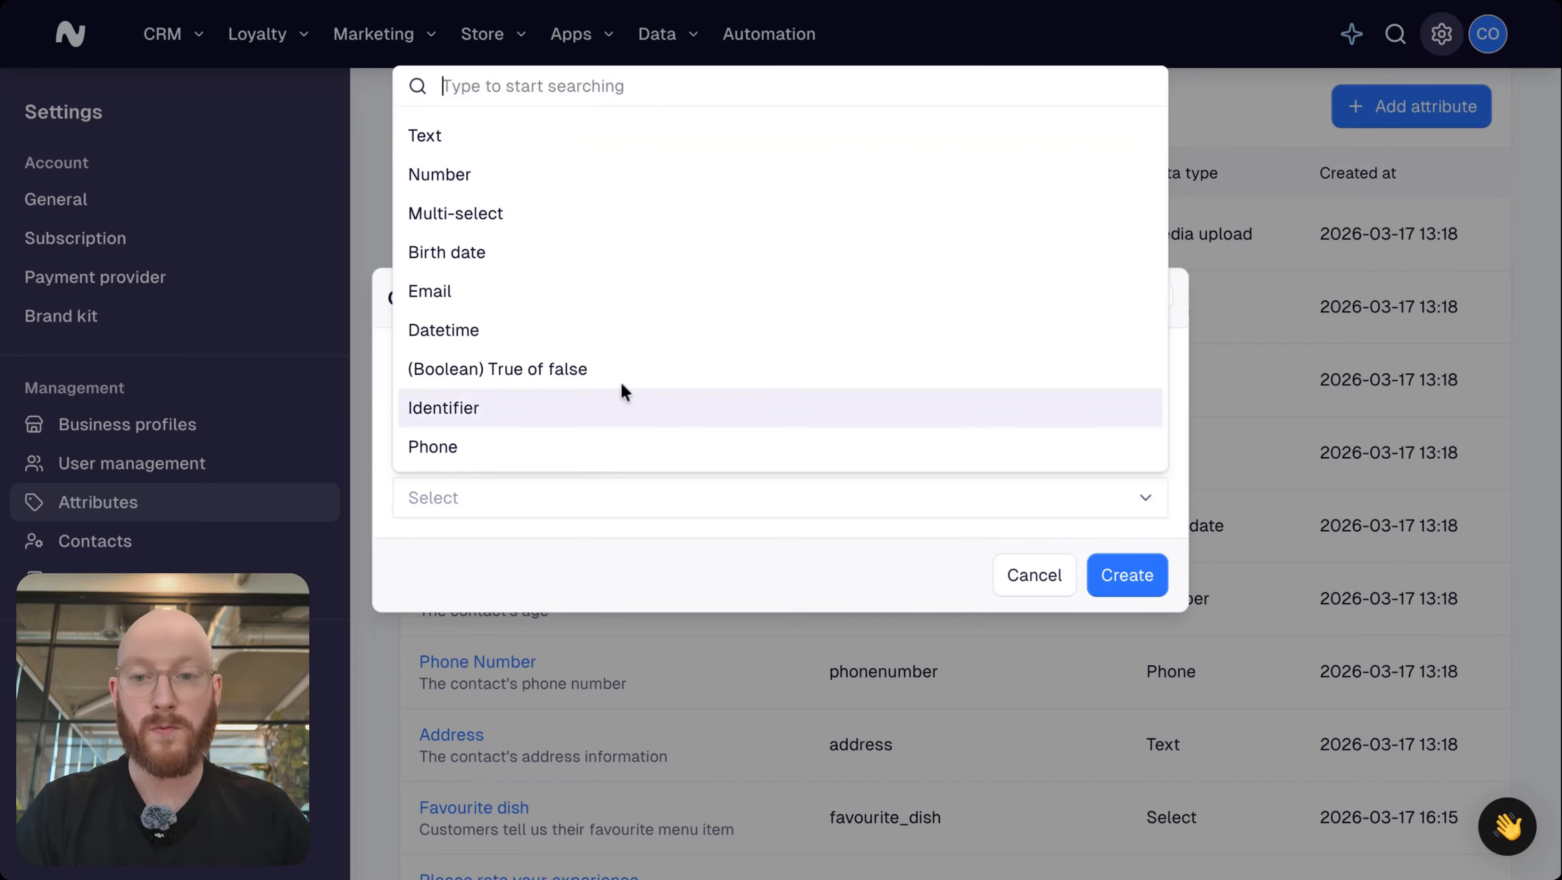
{"action": "scroll", "coordinate": [608, 227], "scroll_direction": "up", "scroll_amount": 5}
{"action": "scroll", "coordinate": [608, 237], "scroll_direction": "down", "scroll_amount": 1}
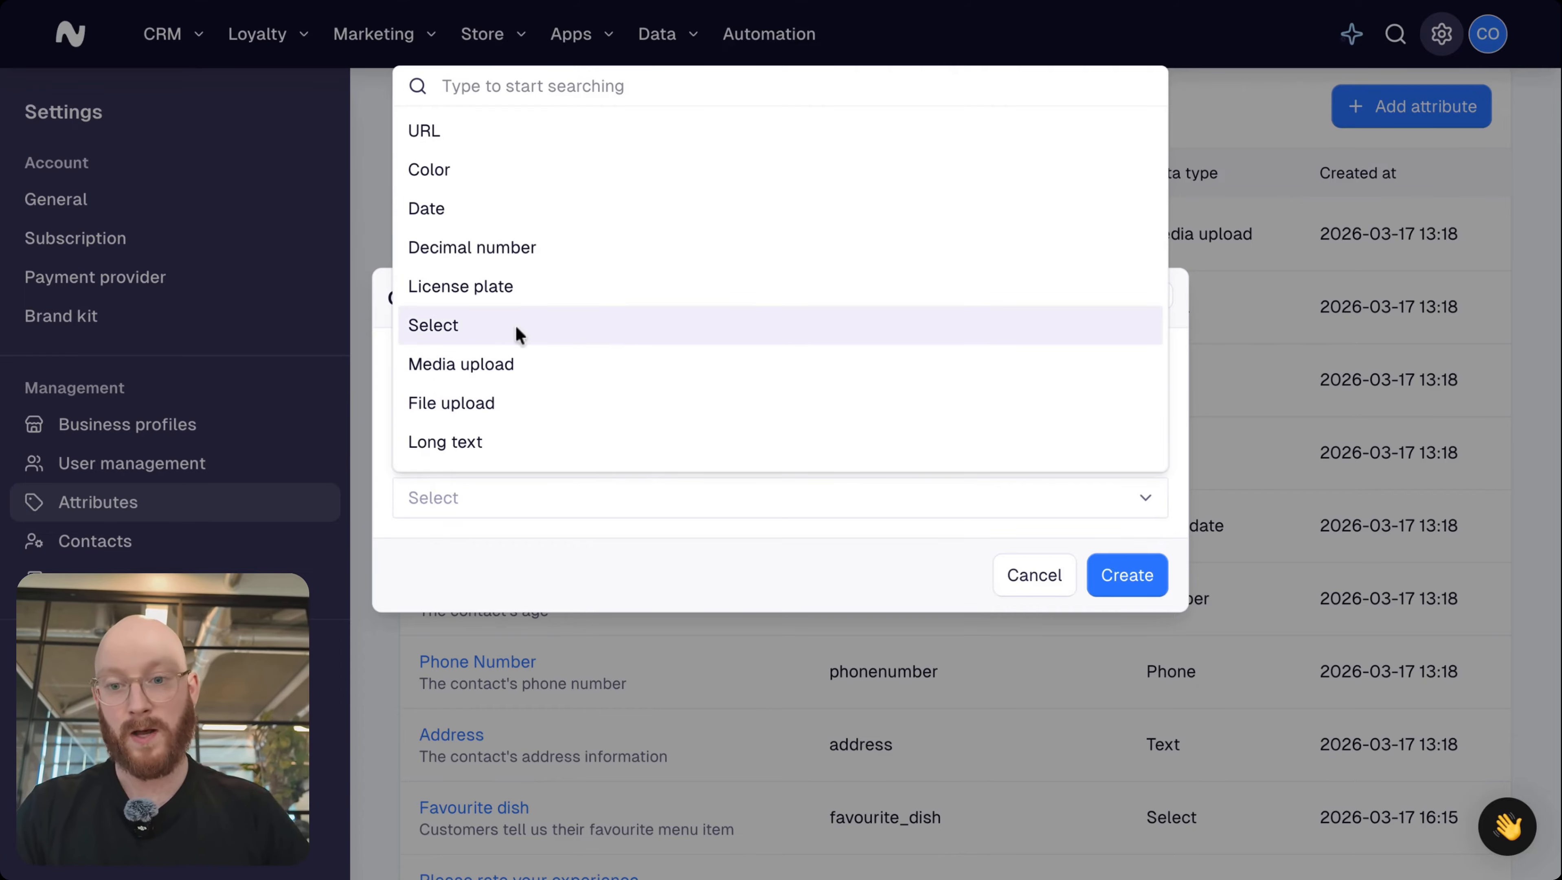
{"action": "left_click", "coordinate": [498, 326]}
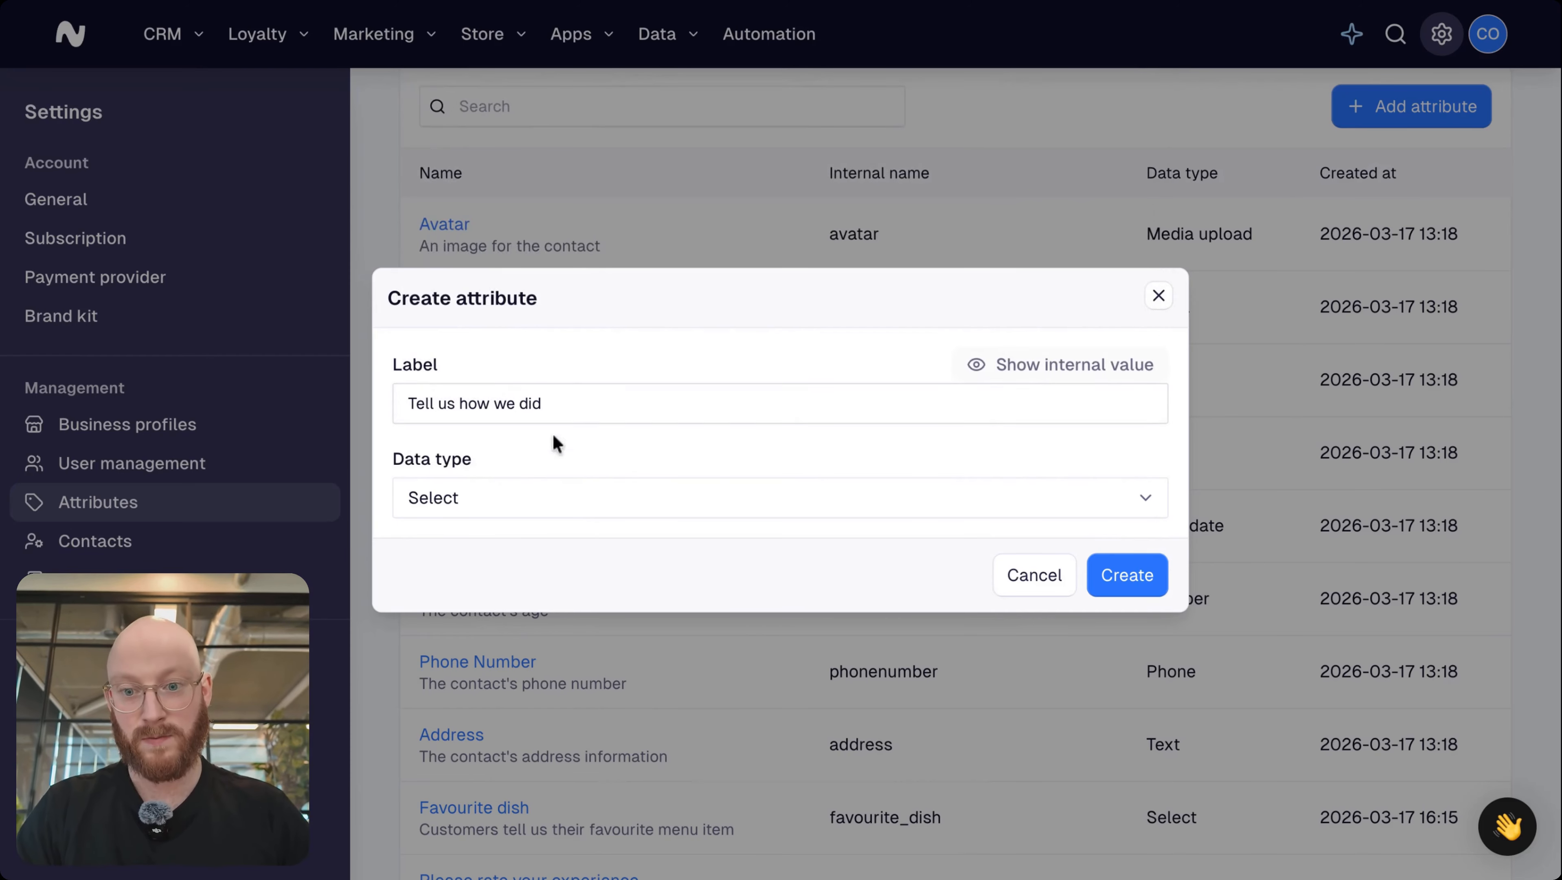
{"action": "left_click", "coordinate": [1127, 573]}
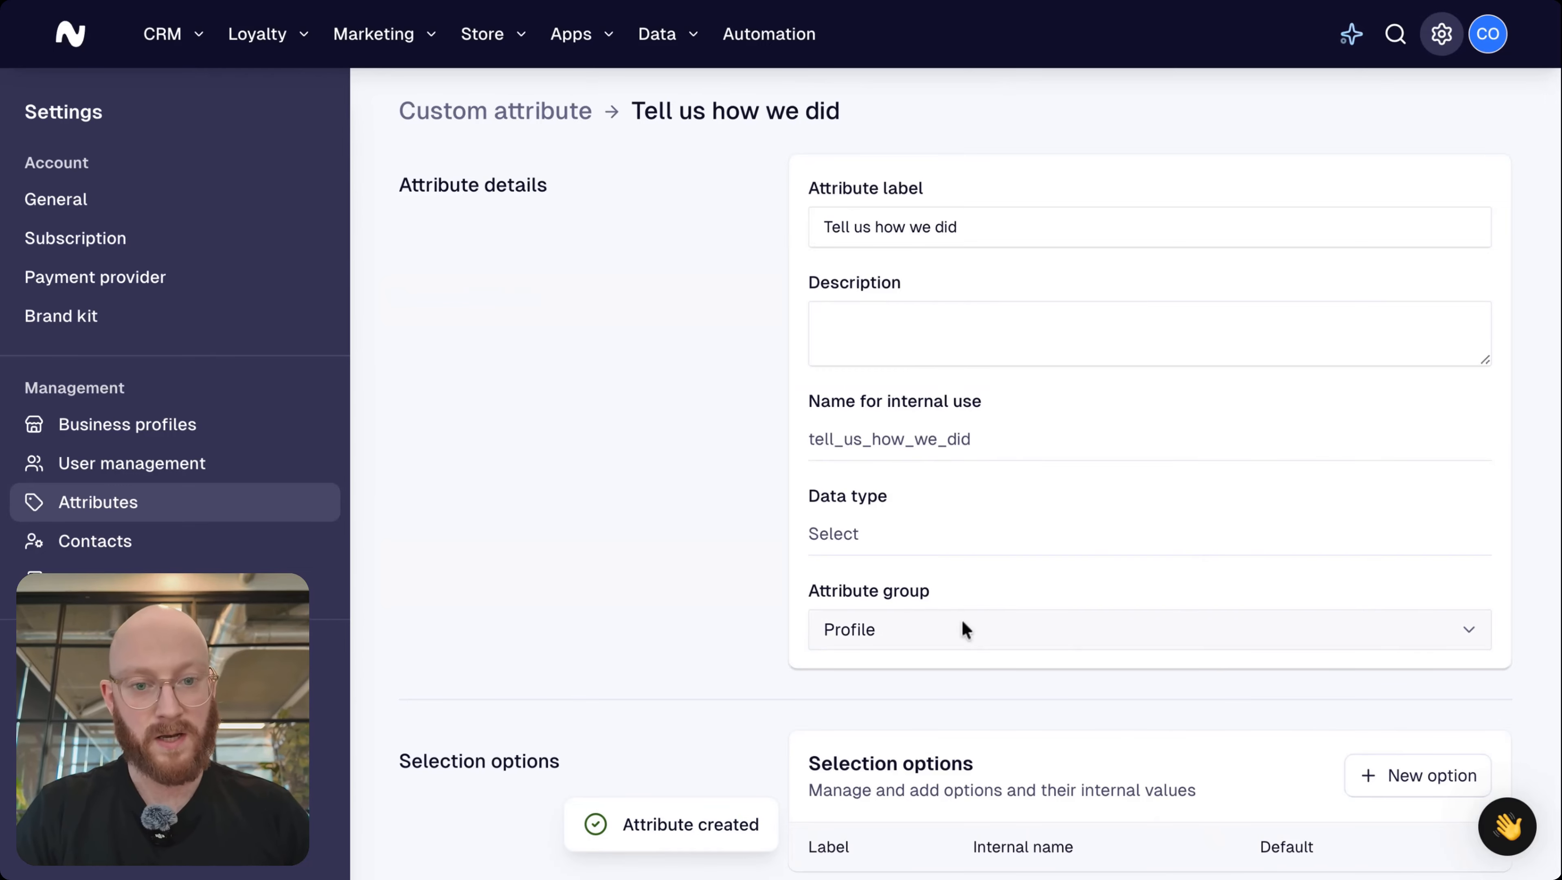
Add the description "Customers can rate us on a scale of 1 to 5 based on their experience" to the attribute and save it
{"action": "scroll", "coordinate": [962, 618], "scroll_direction": "down", "scroll_amount": 3}
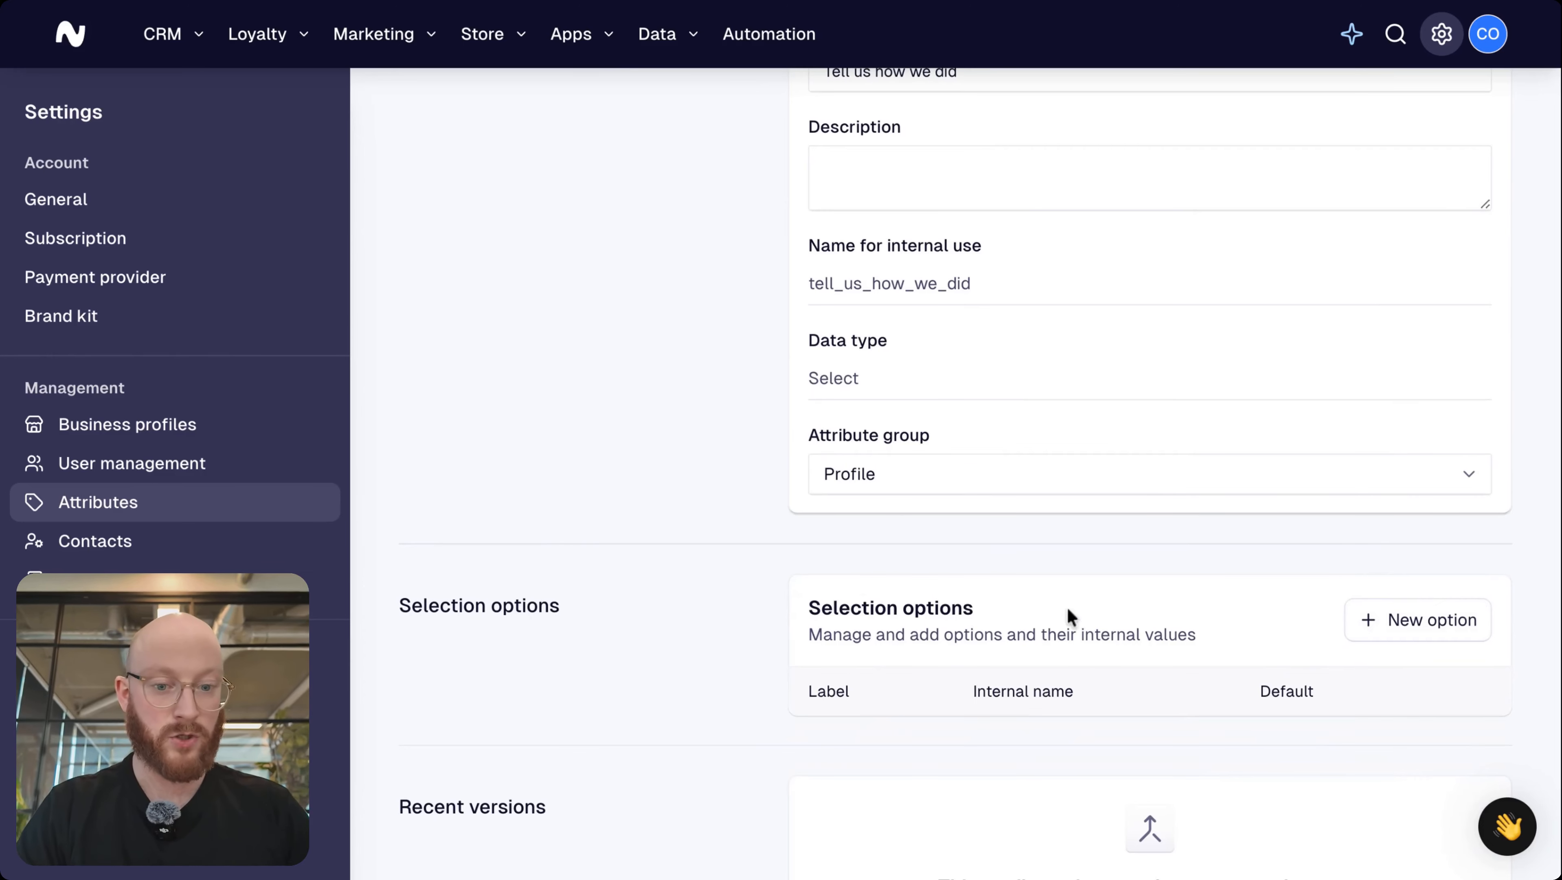
{"action": "scroll", "coordinate": [1246, 599], "scroll_direction": "up", "scroll_amount": 3}
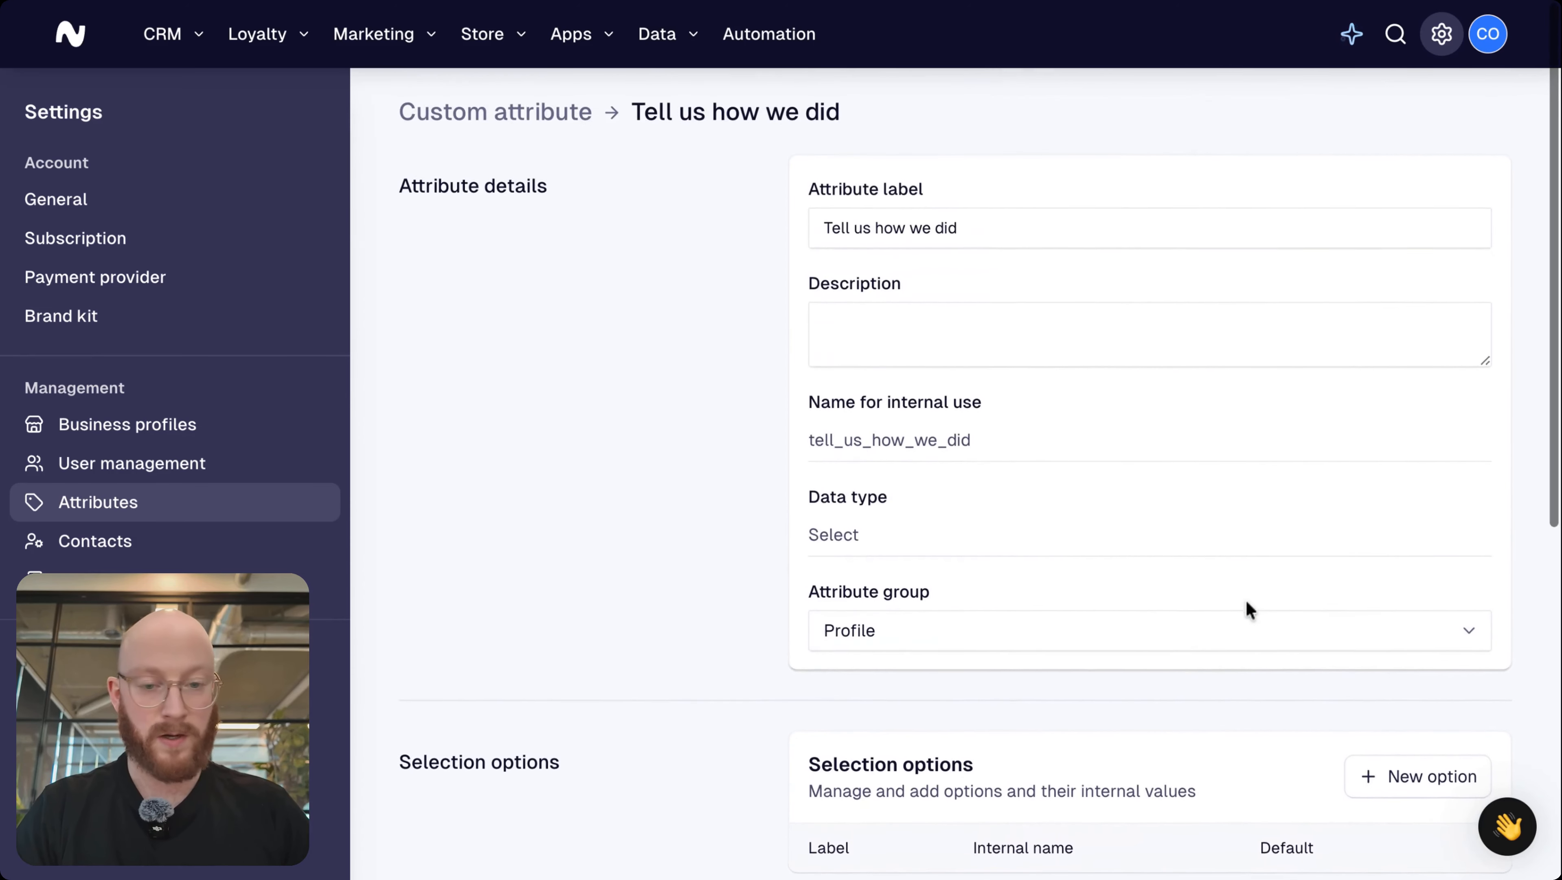
{"action": "left_click", "coordinate": [874, 341]}
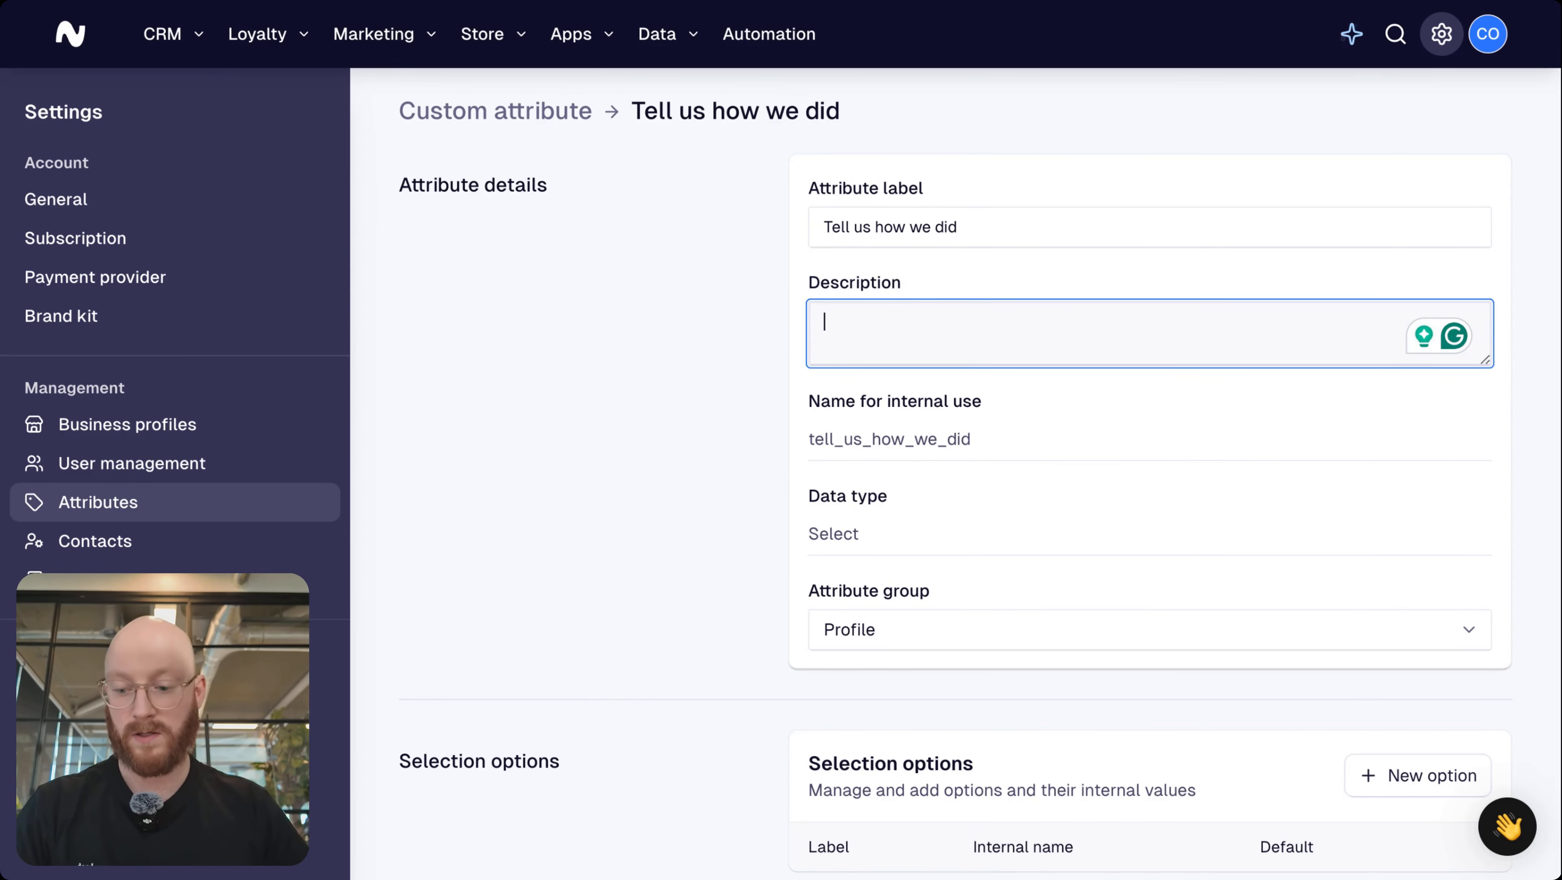
{"action": "type", "text": "C"}
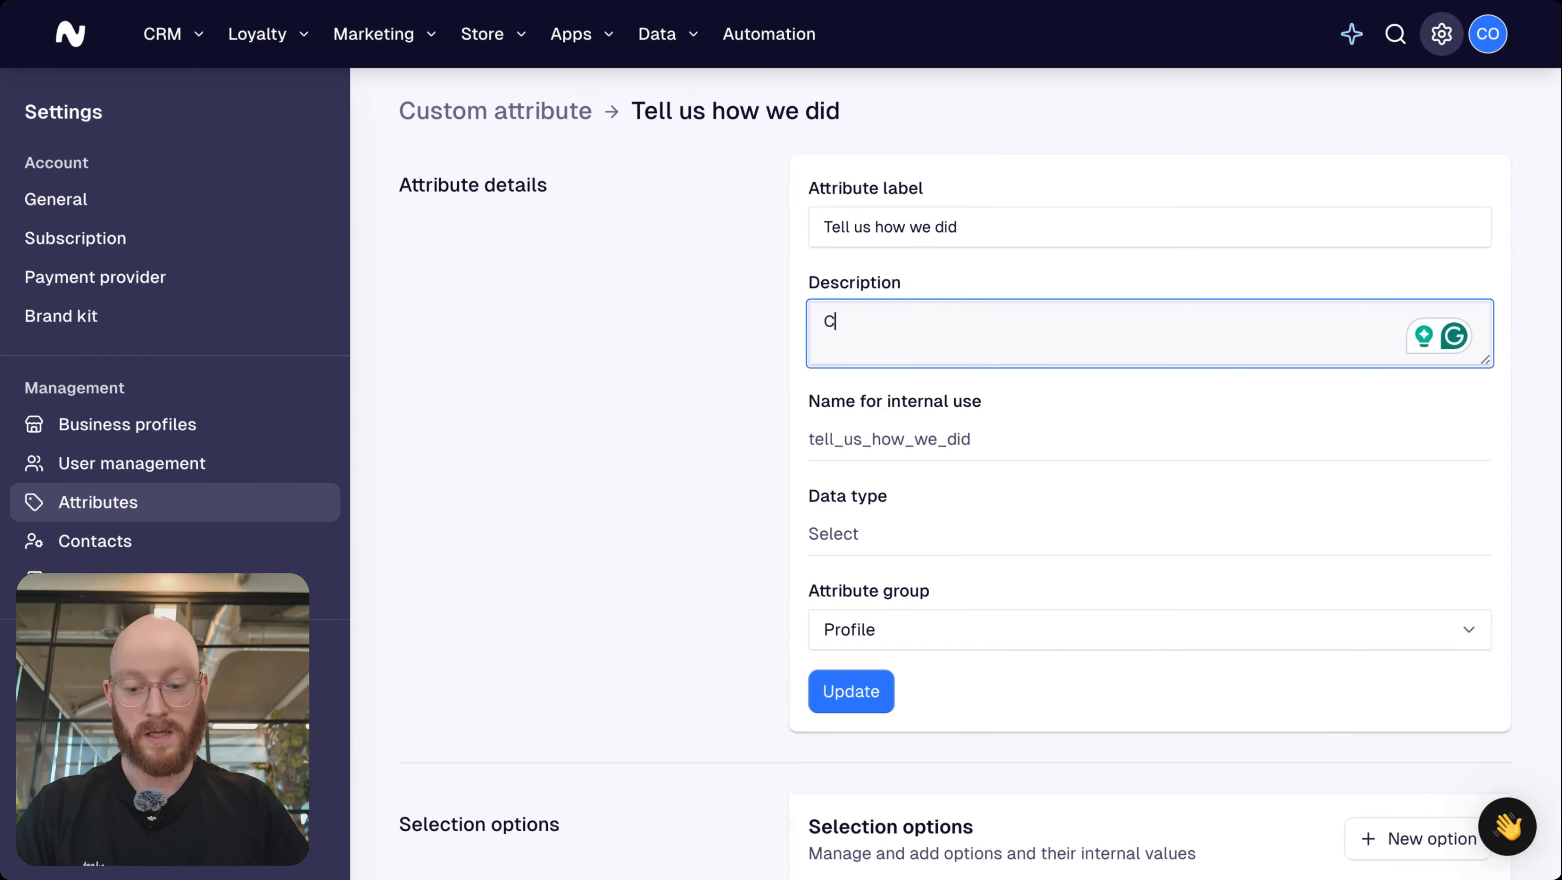
{"action": "type", "text": "ustomers can"}
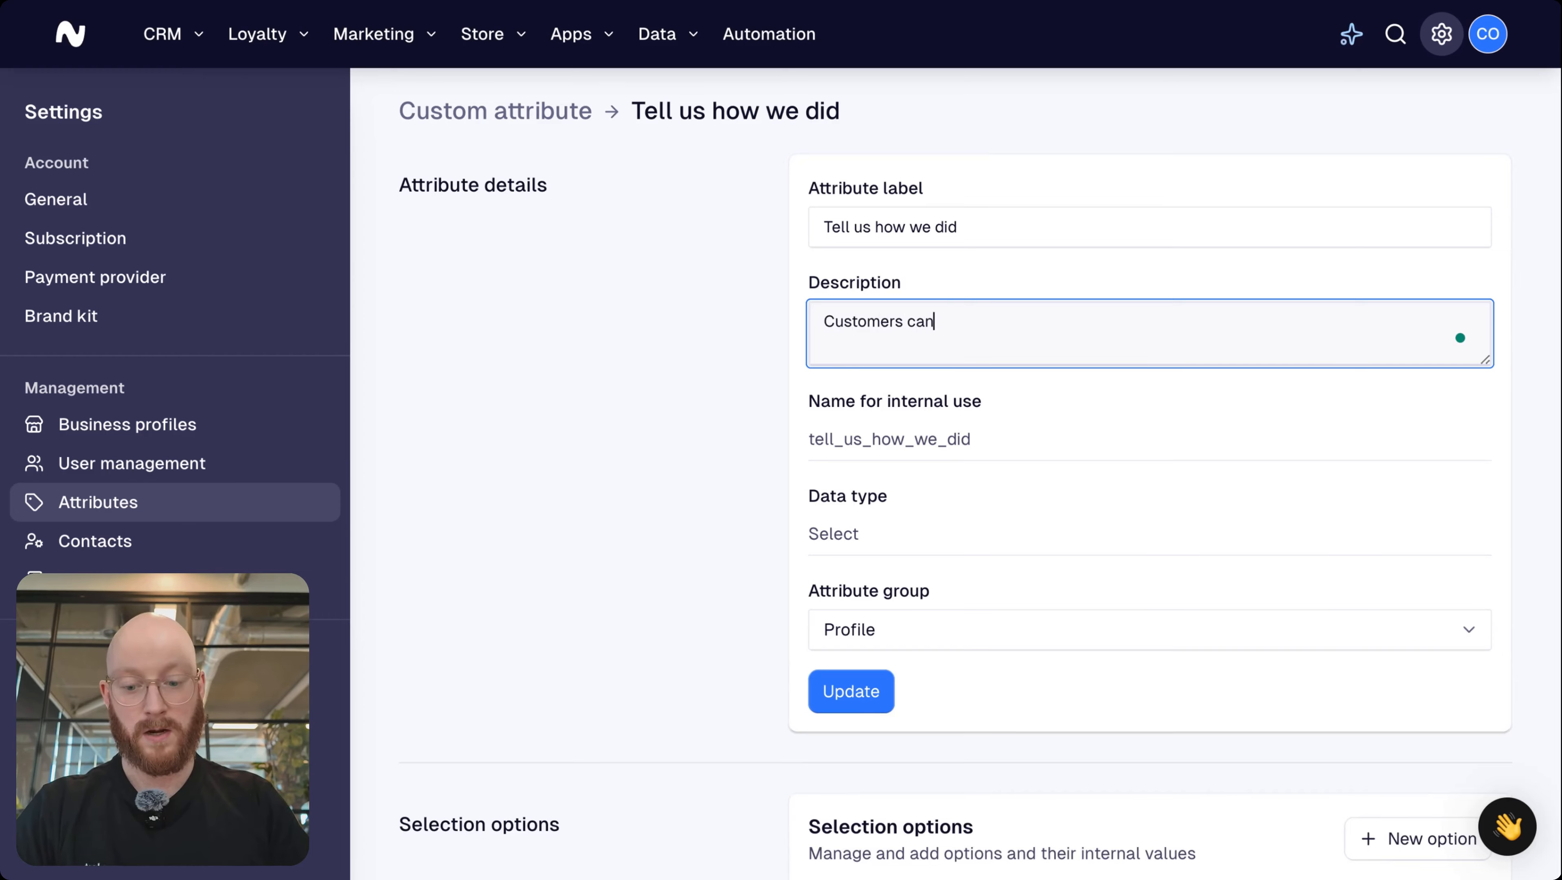
{"action": "type", "text": " rate us on"}
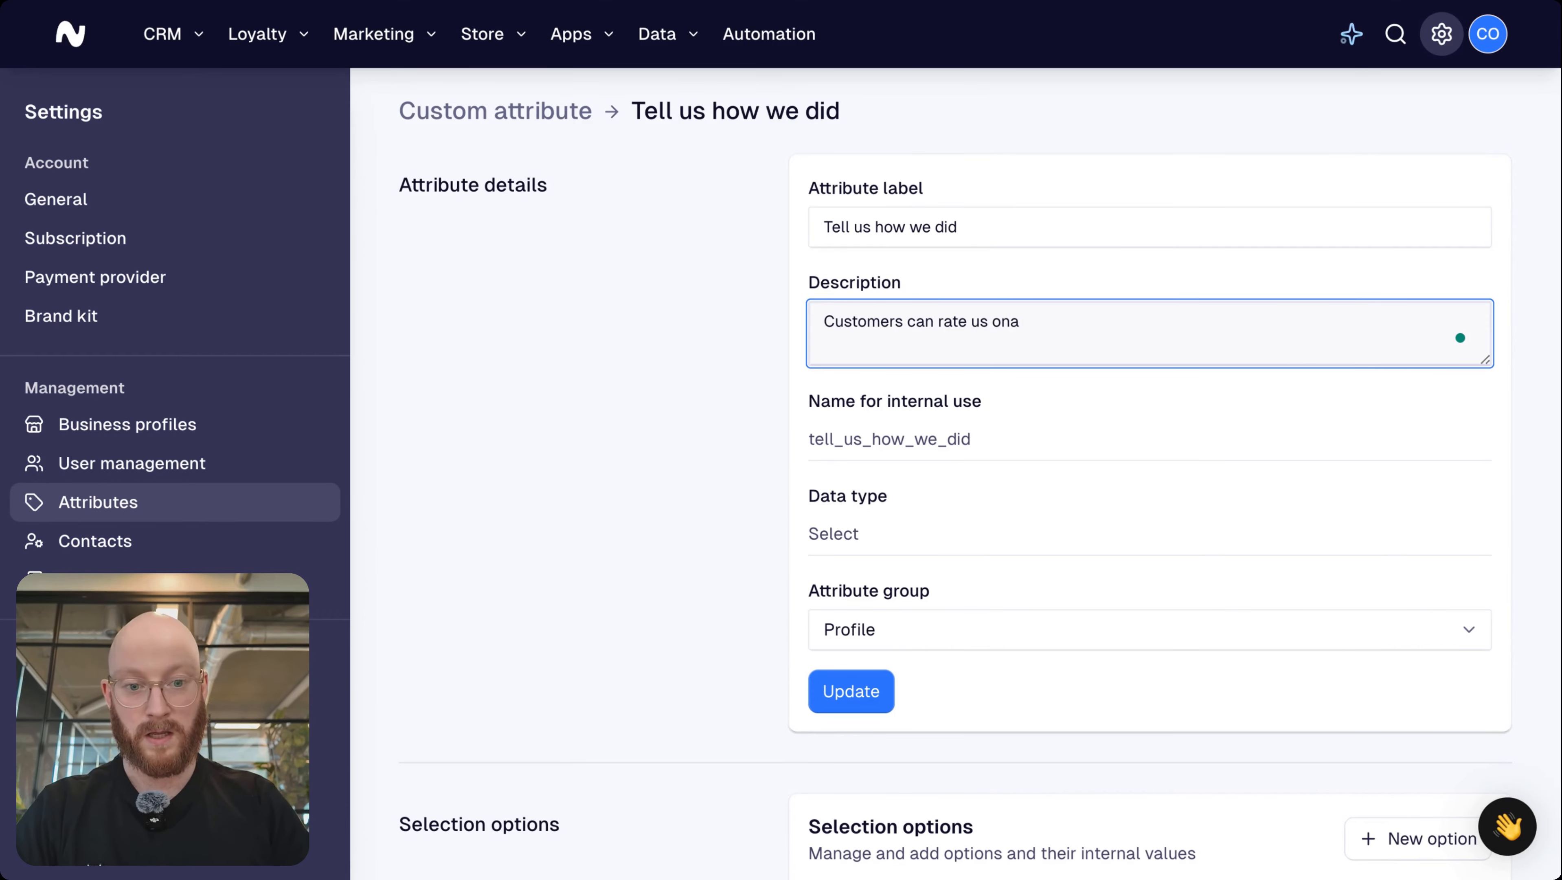
{"action": "type", "text": " a scale of "}
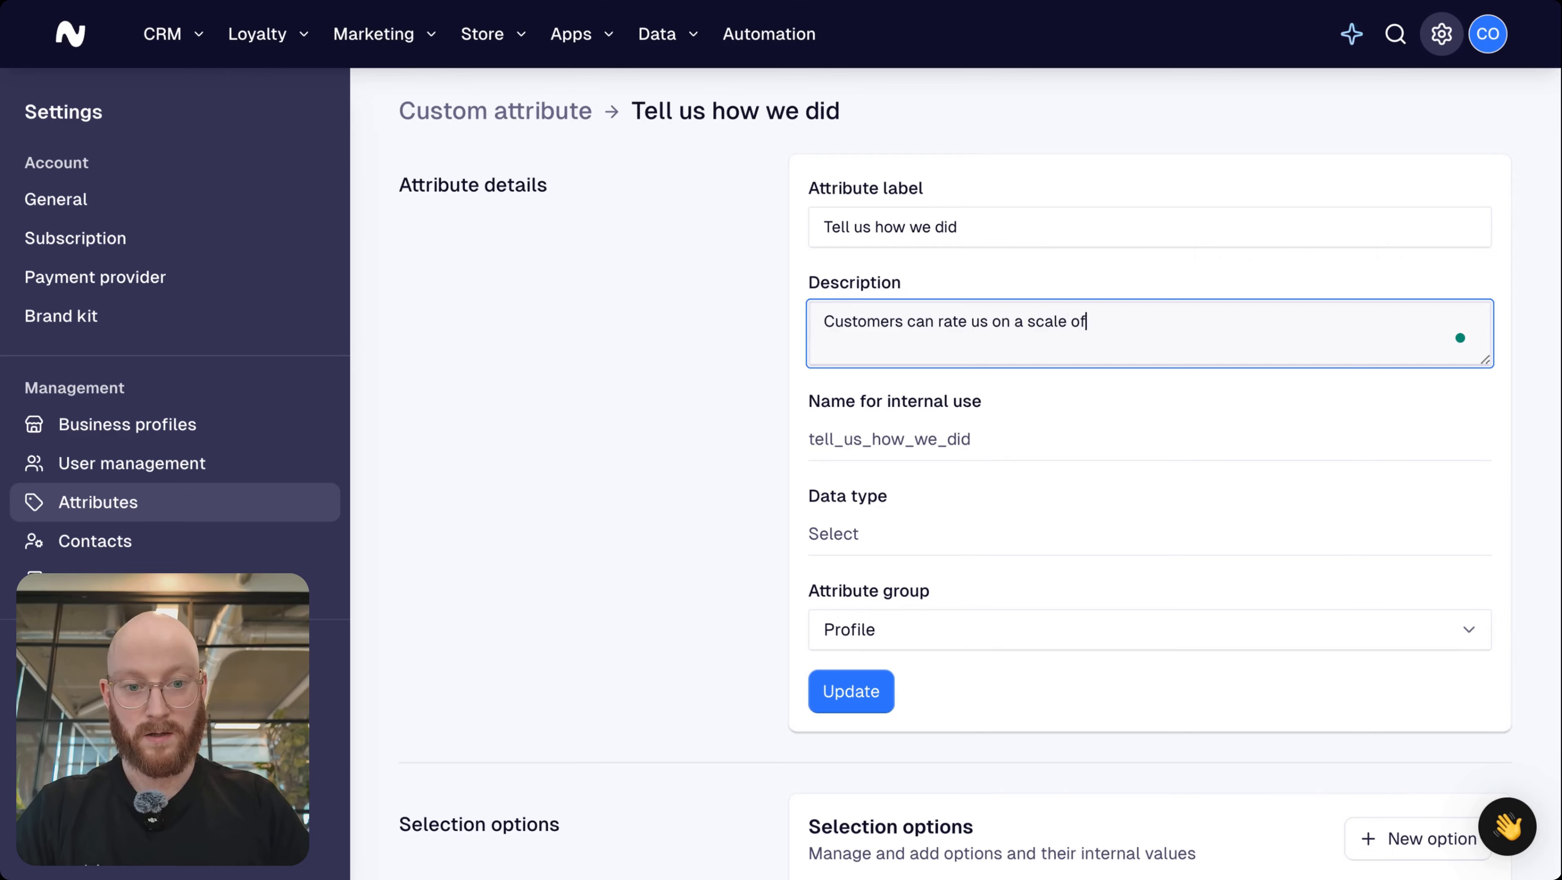
{"action": "type", "text": "1 to 5 "}
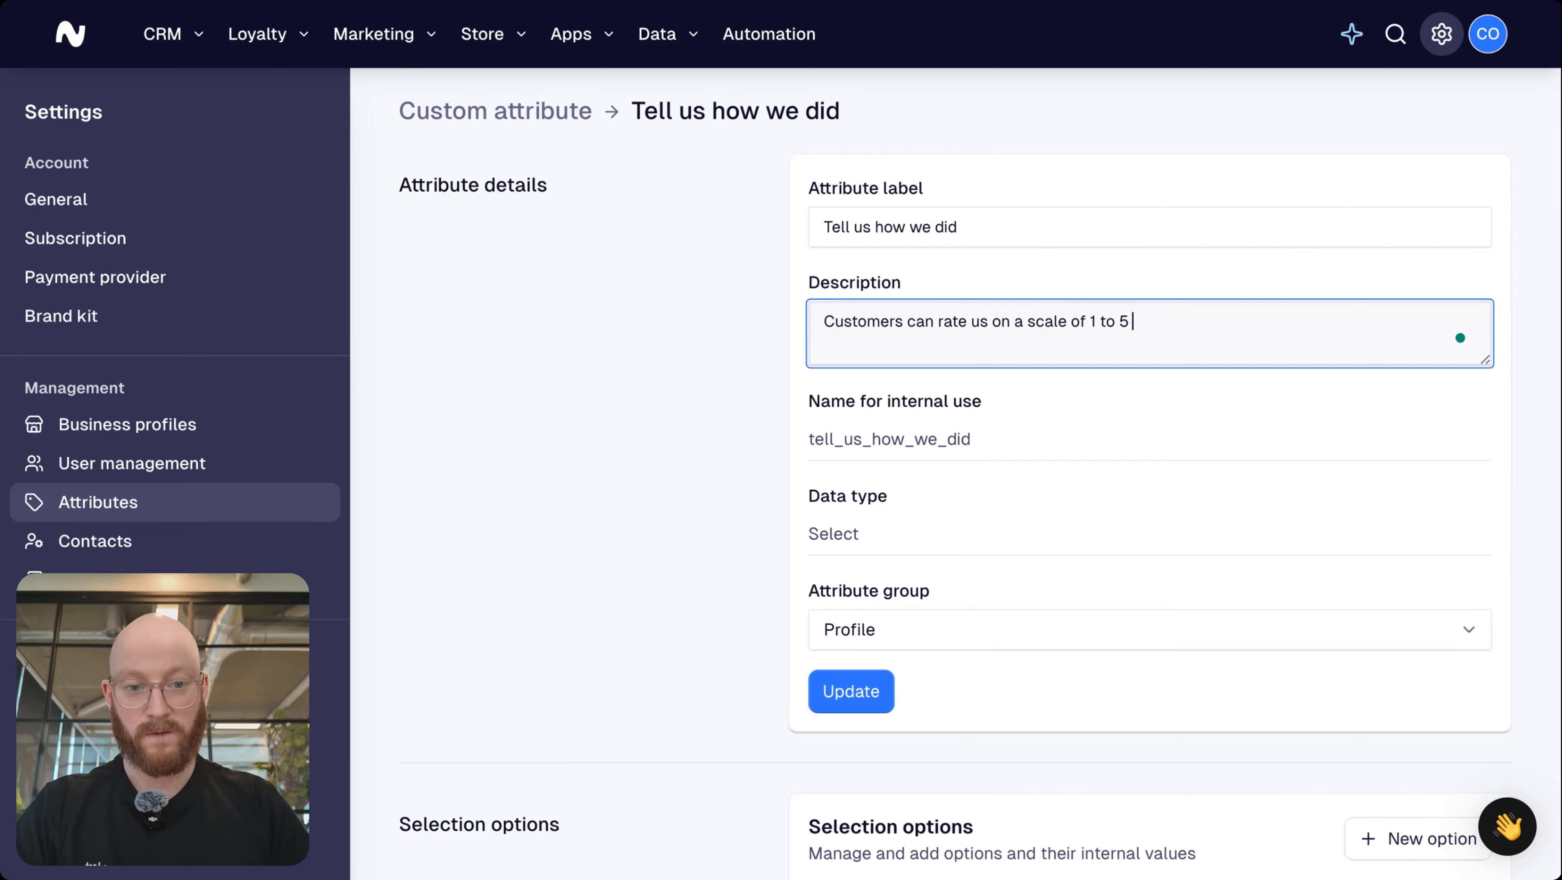
{"action": "type", "text": "based on their"}
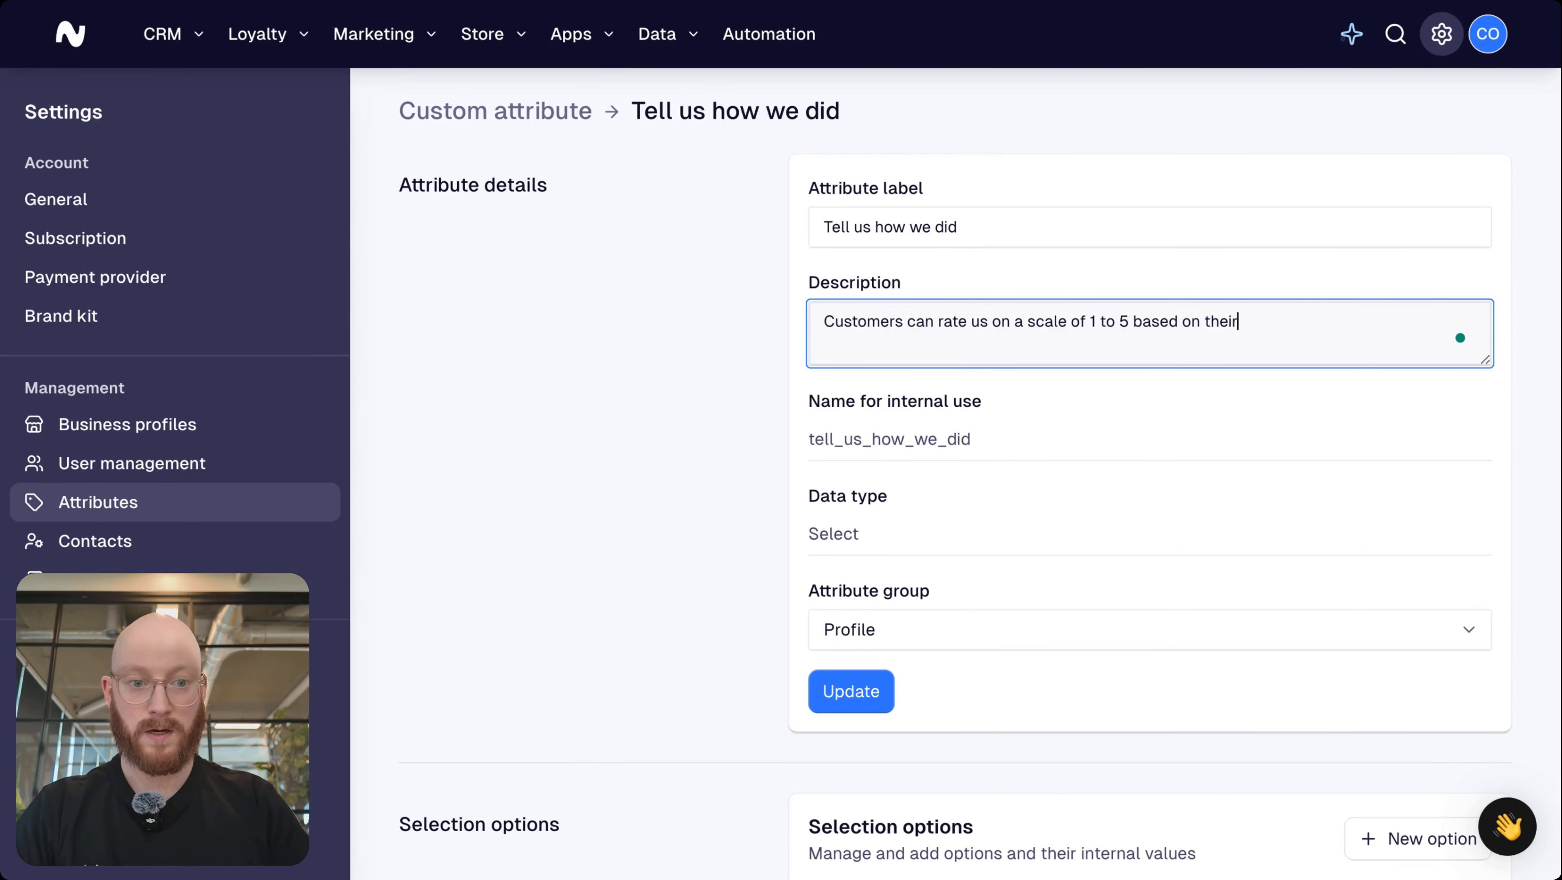
{"action": "type", "text": " experience"}
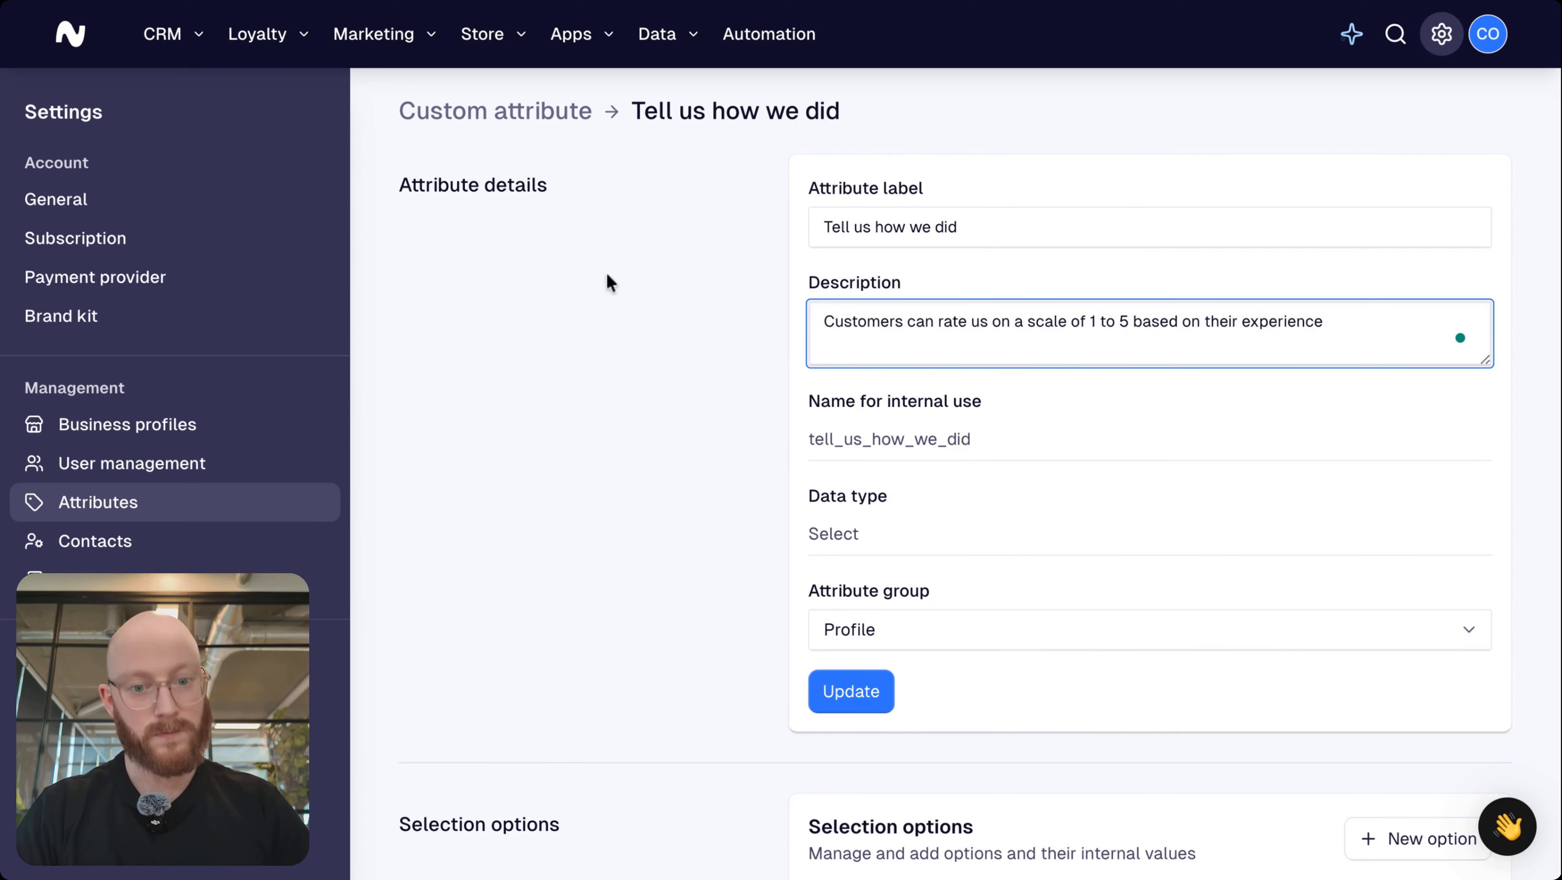
{"action": "left_click", "coordinate": [851, 693]}
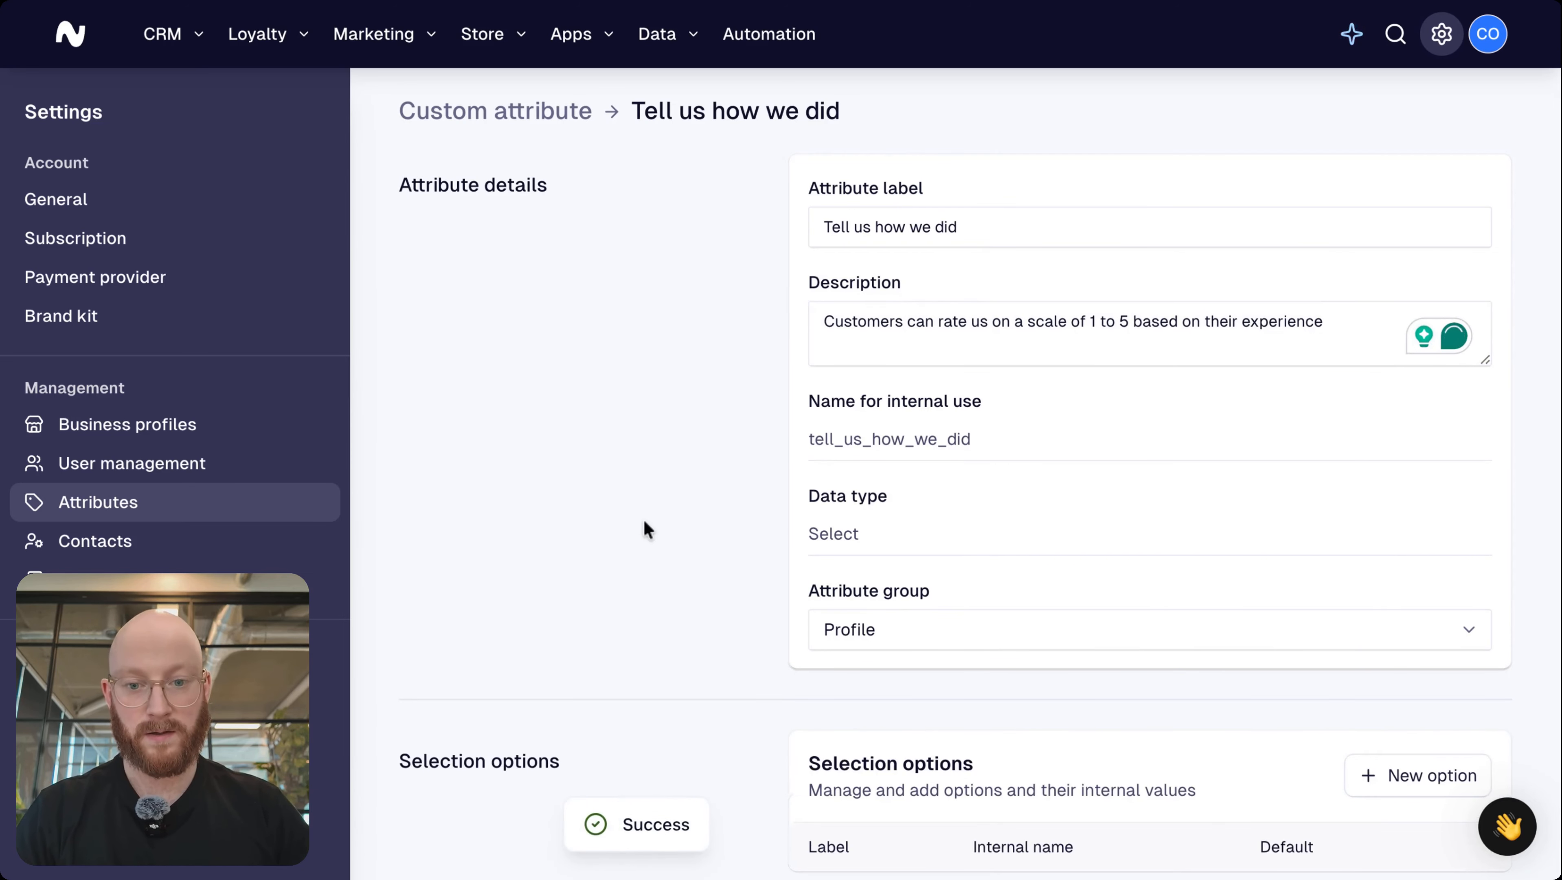
Create a selection option labelled "1 - bad" for the attribute, without making it the default
{"action": "scroll", "coordinate": [642, 520], "scroll_direction": "down", "scroll_amount": 8}
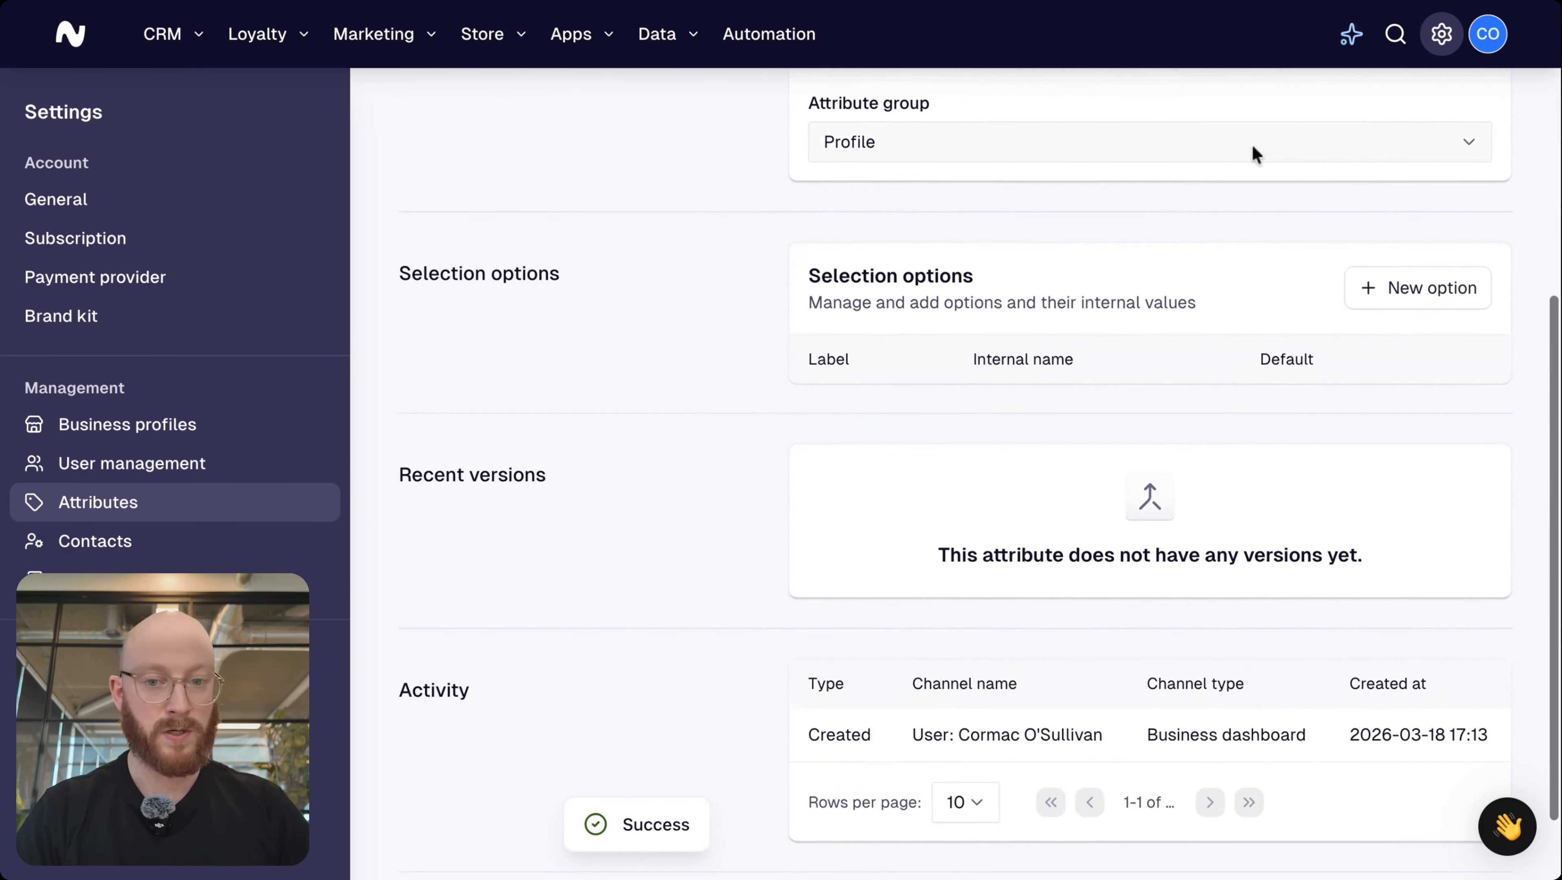
{"action": "scroll", "coordinate": [1104, 292], "scroll_direction": "down", "scroll_amount": 2}
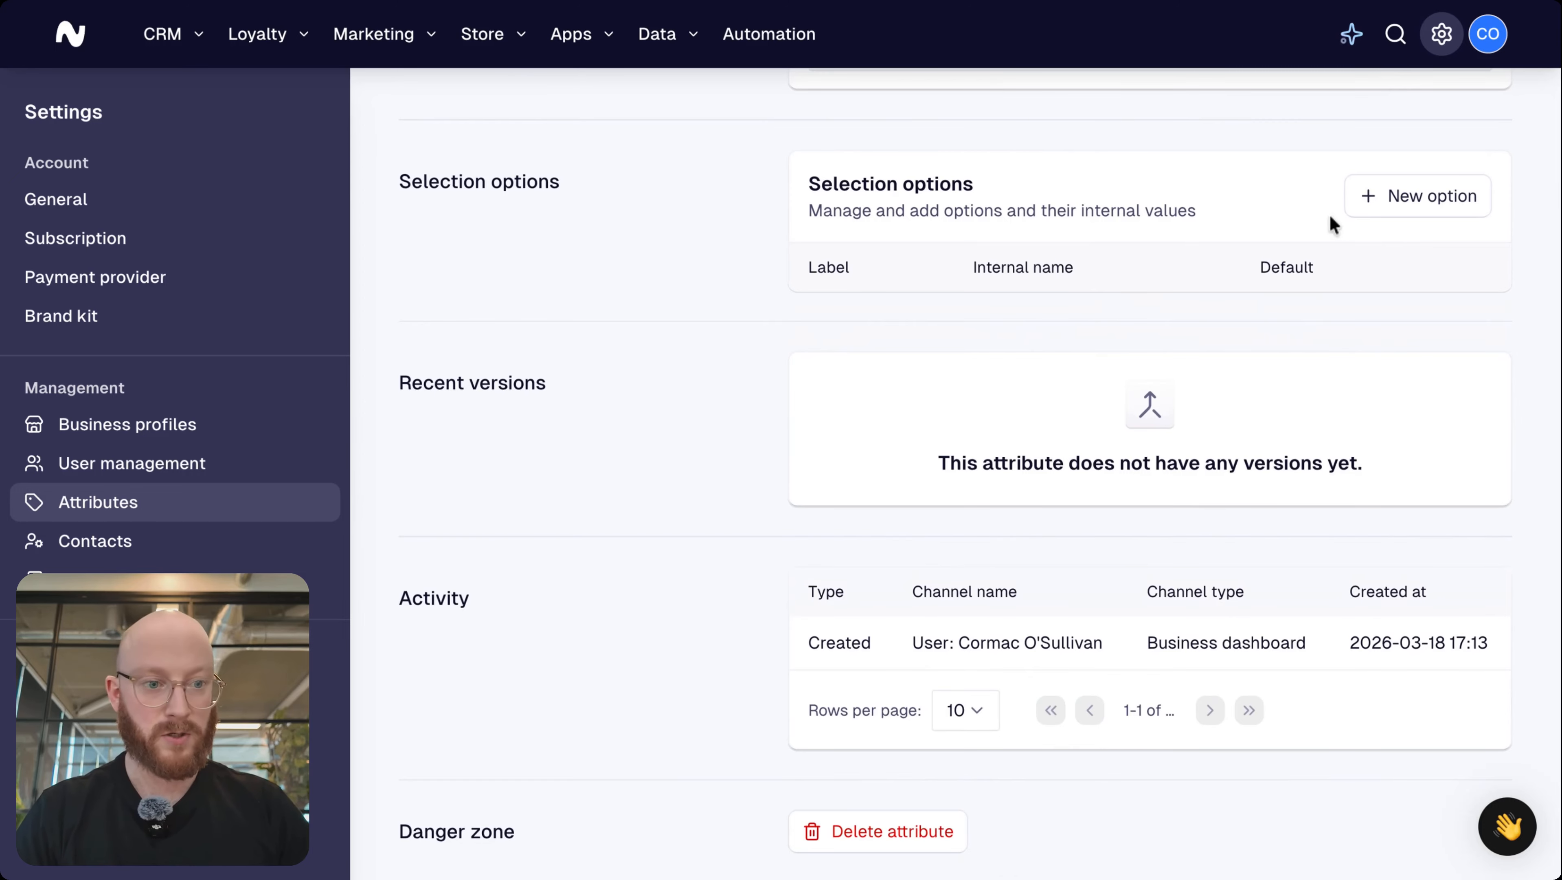
{"action": "left_click", "coordinate": [1381, 202]}
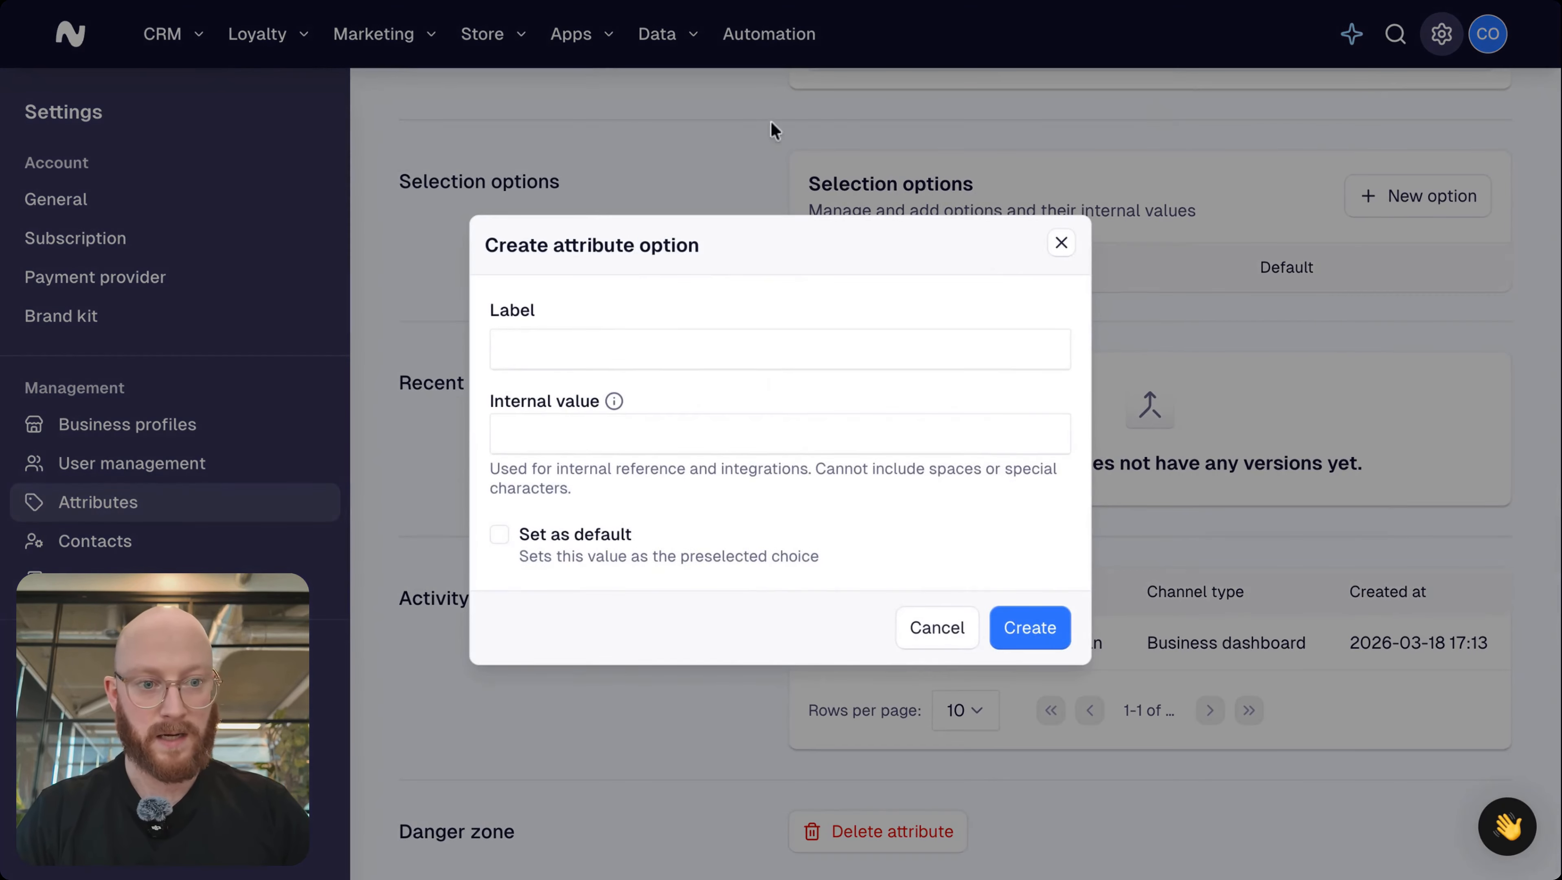
{"action": "left_click", "coordinate": [656, 357]}
{"action": "type", "text": "1"}
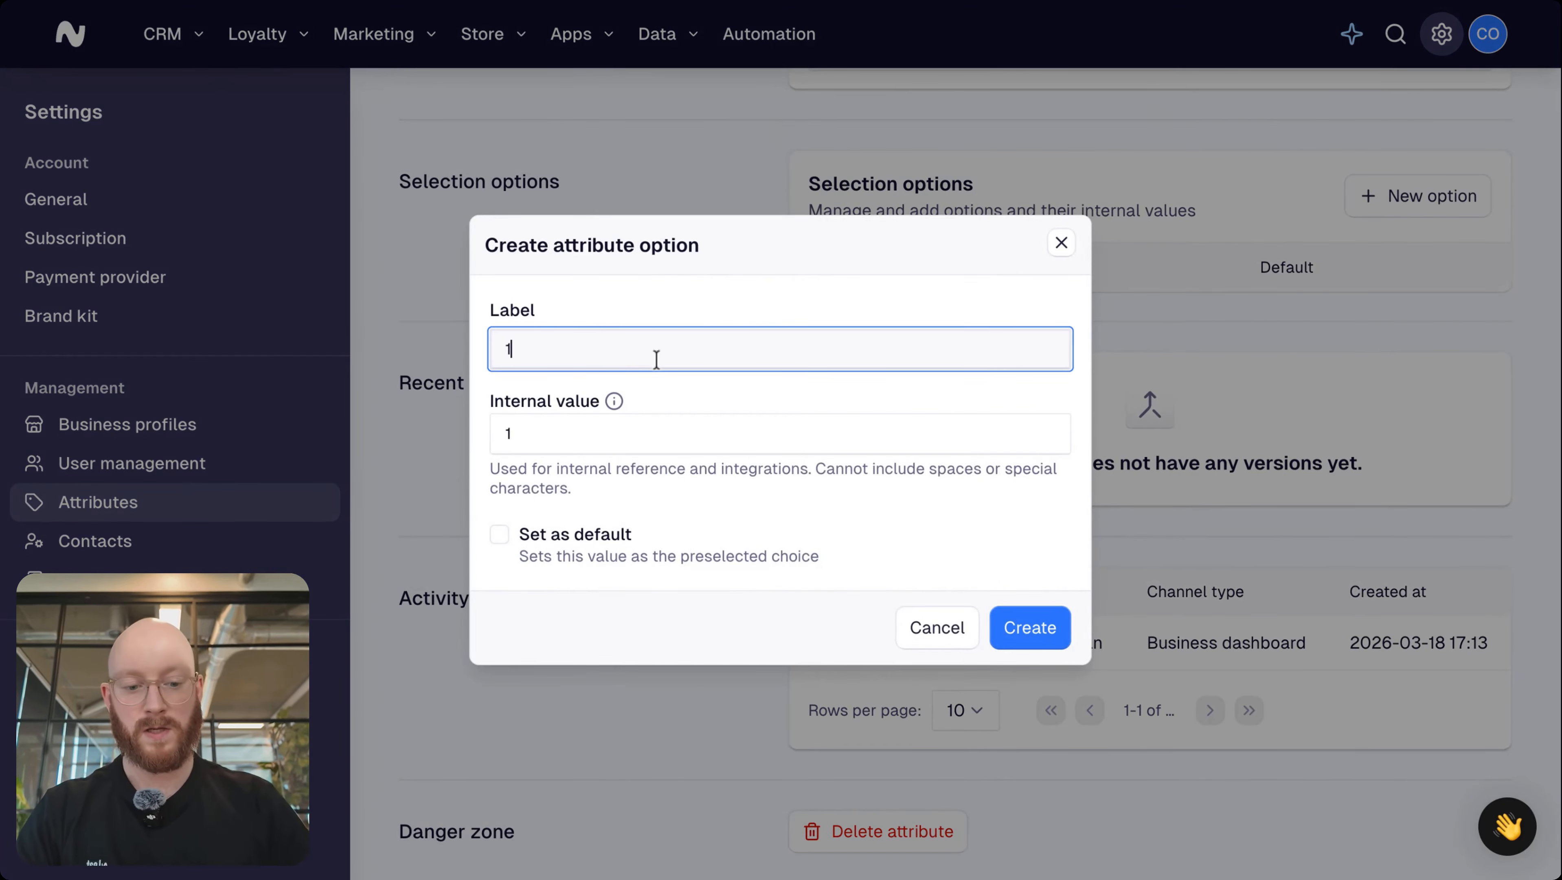
{"action": "type", "text": " - bad"}
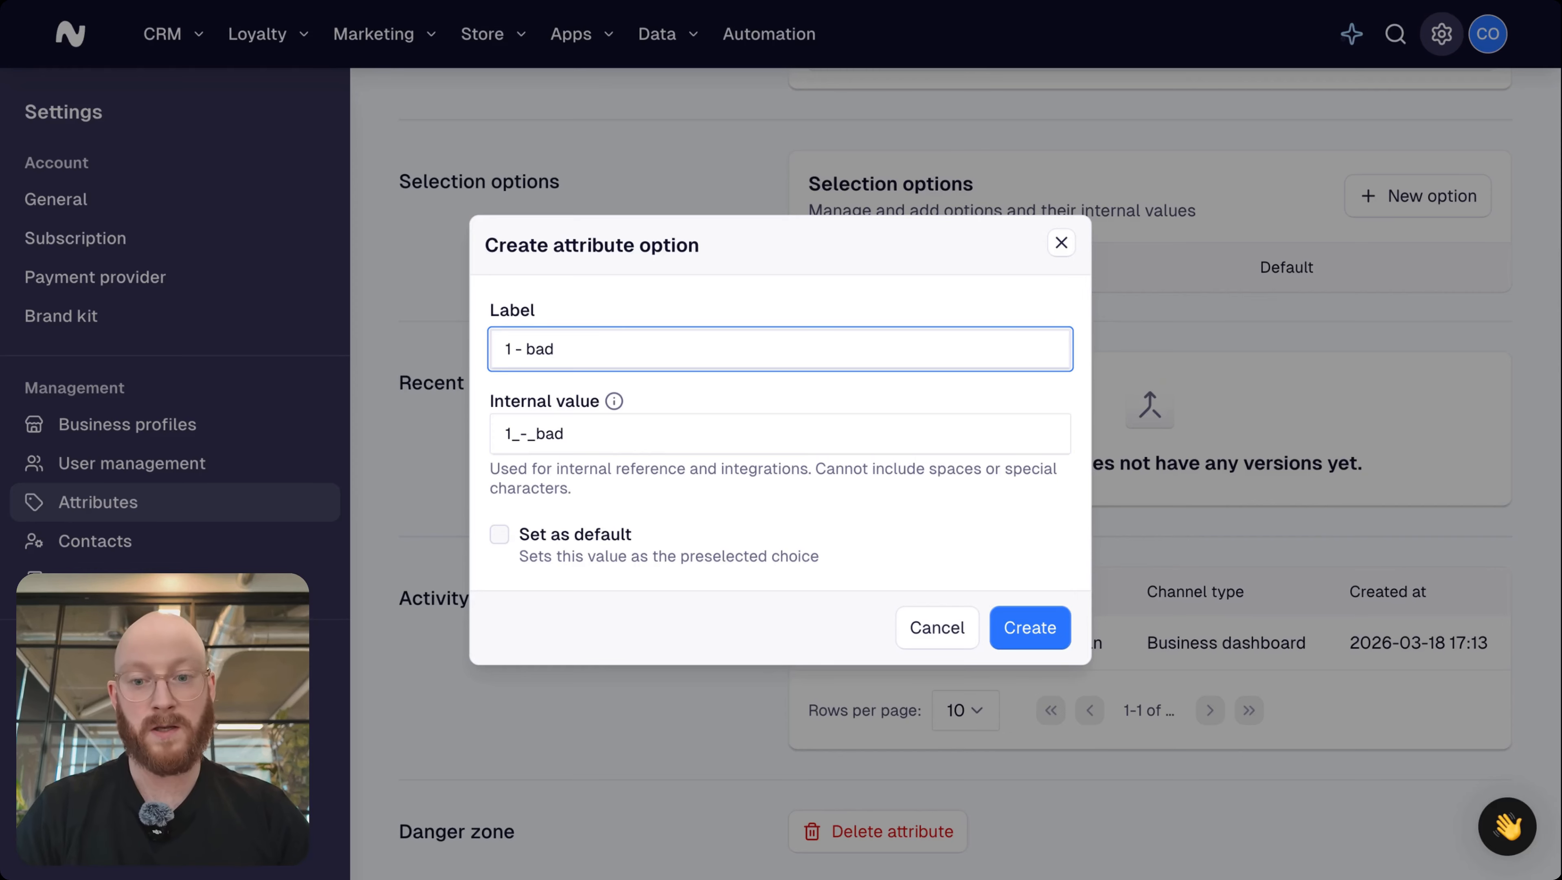
{"action": "left_click", "coordinate": [499, 534]}
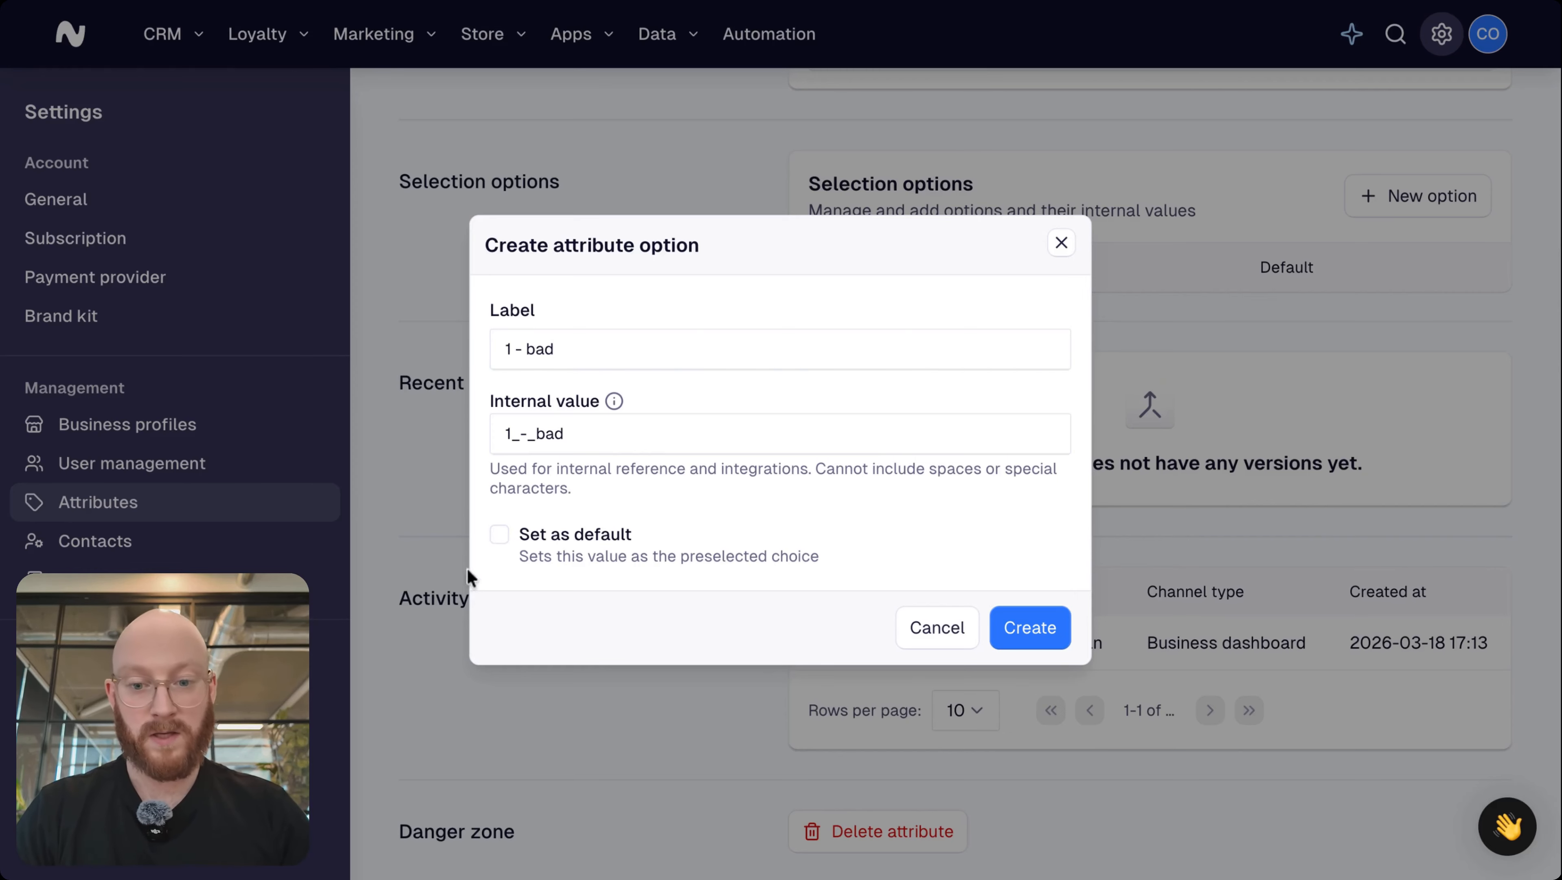
{"action": "left_click", "coordinate": [1030, 629]}
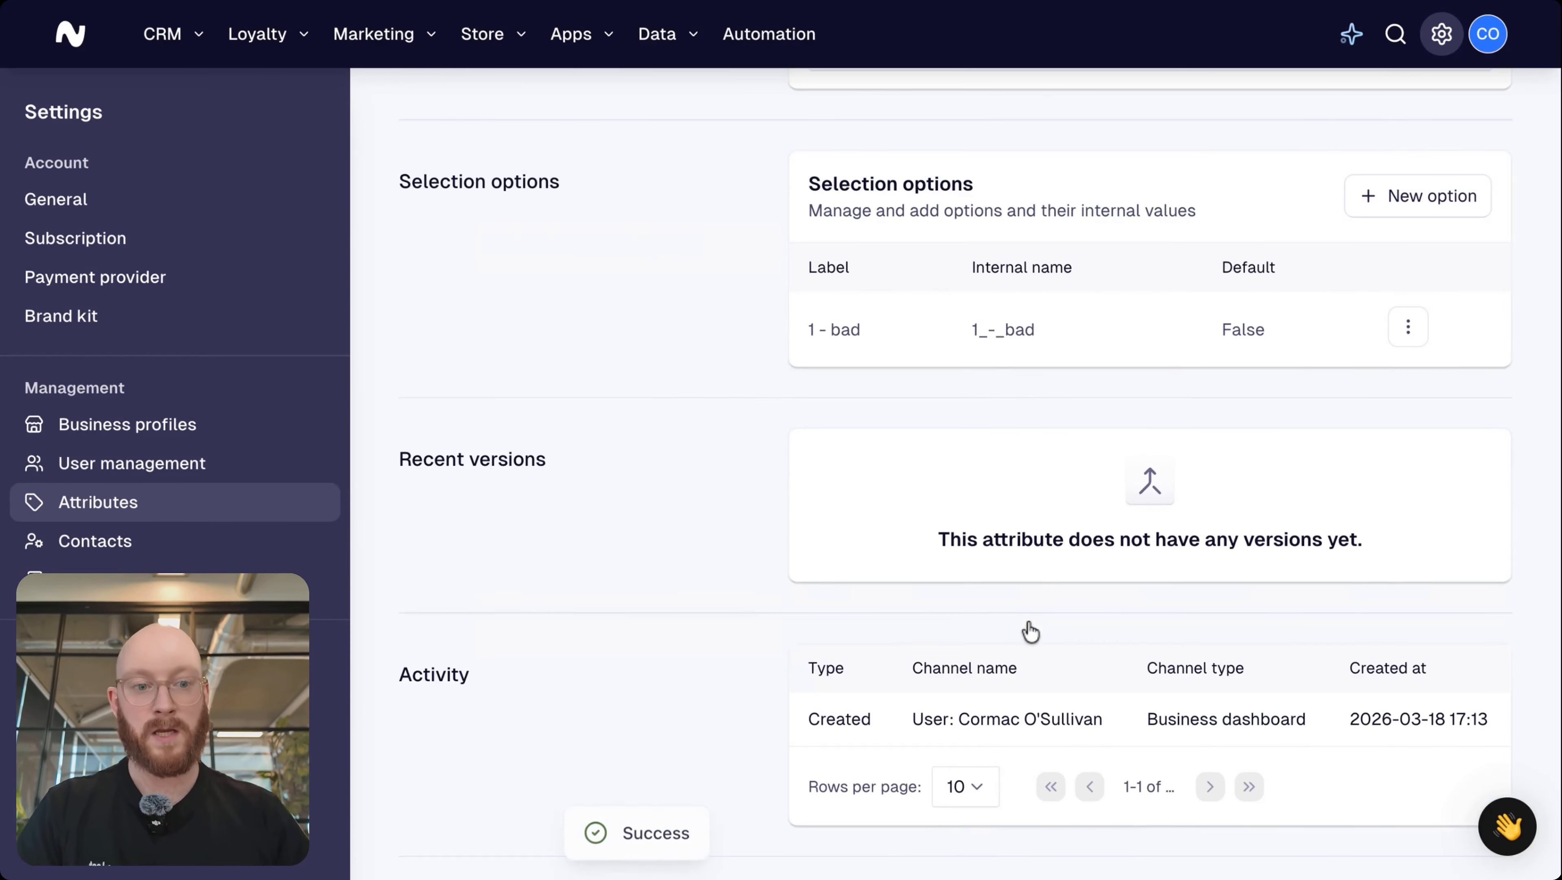
Create a second selection option labelled "2 - disappointing", without making it the default
{"action": "left_click", "coordinate": [1382, 217]}
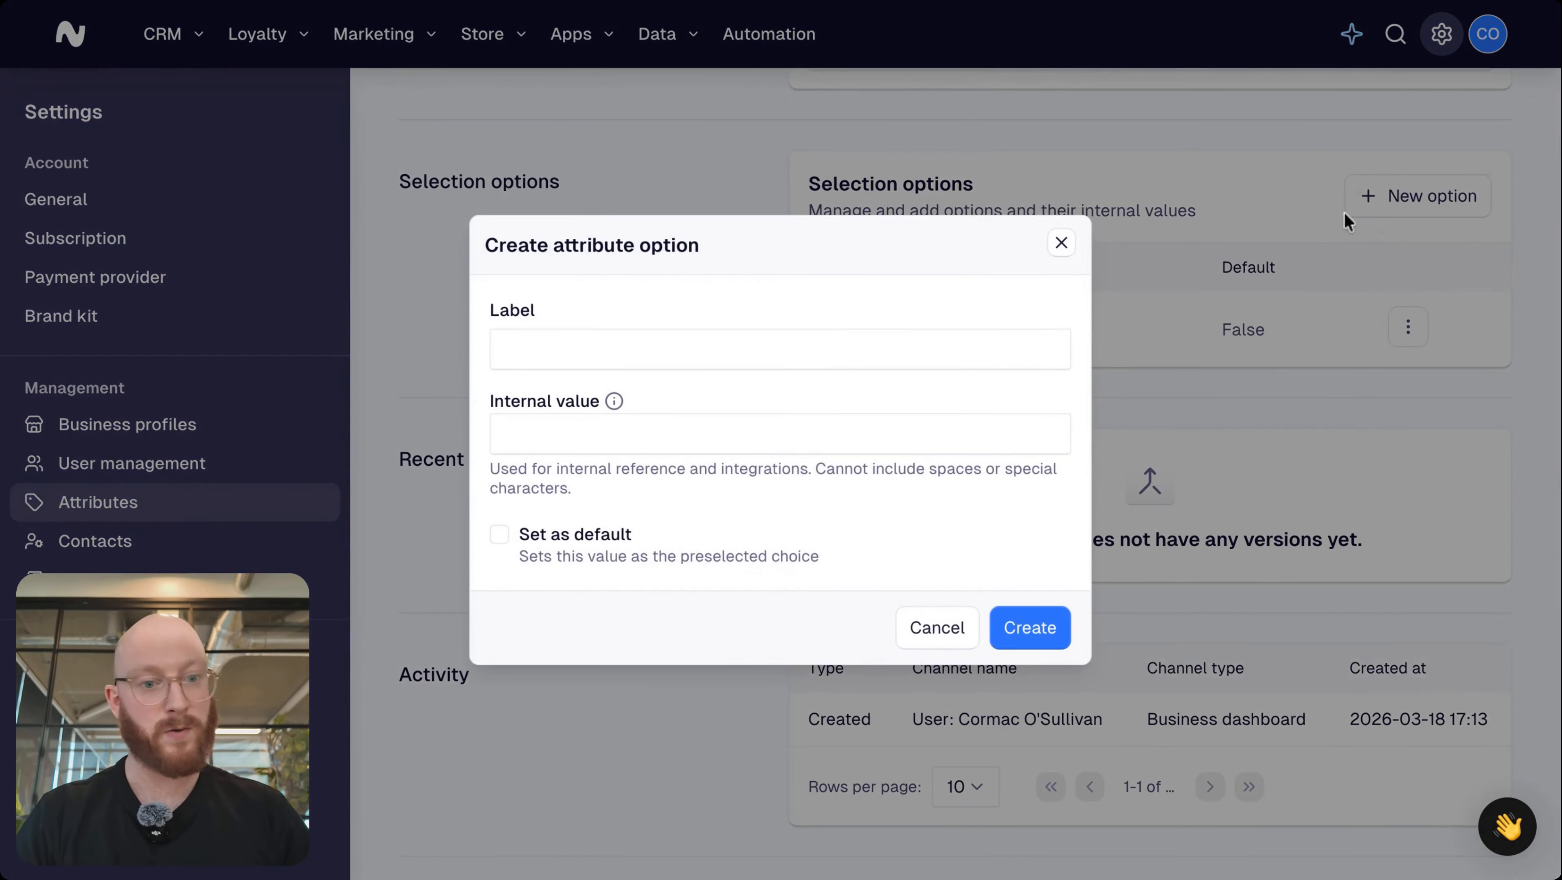
{"action": "left_click", "coordinate": [708, 349]}
{"action": "type", "text": "2 - disapp"}
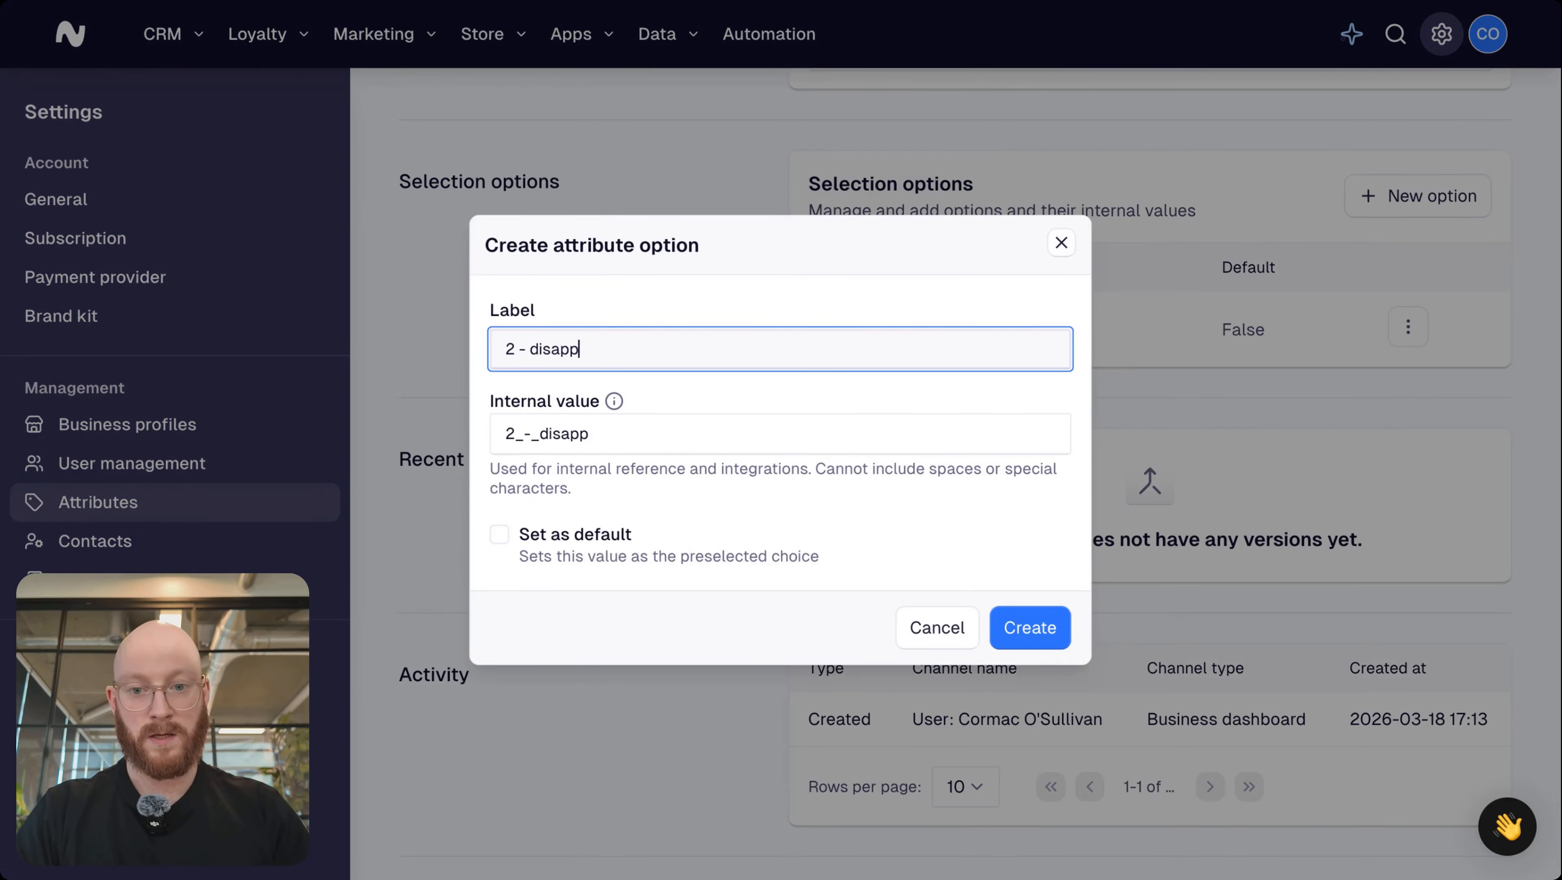
{"action": "type", "text": "ointing"}
{"action": "left_click", "coordinate": [1030, 627]}
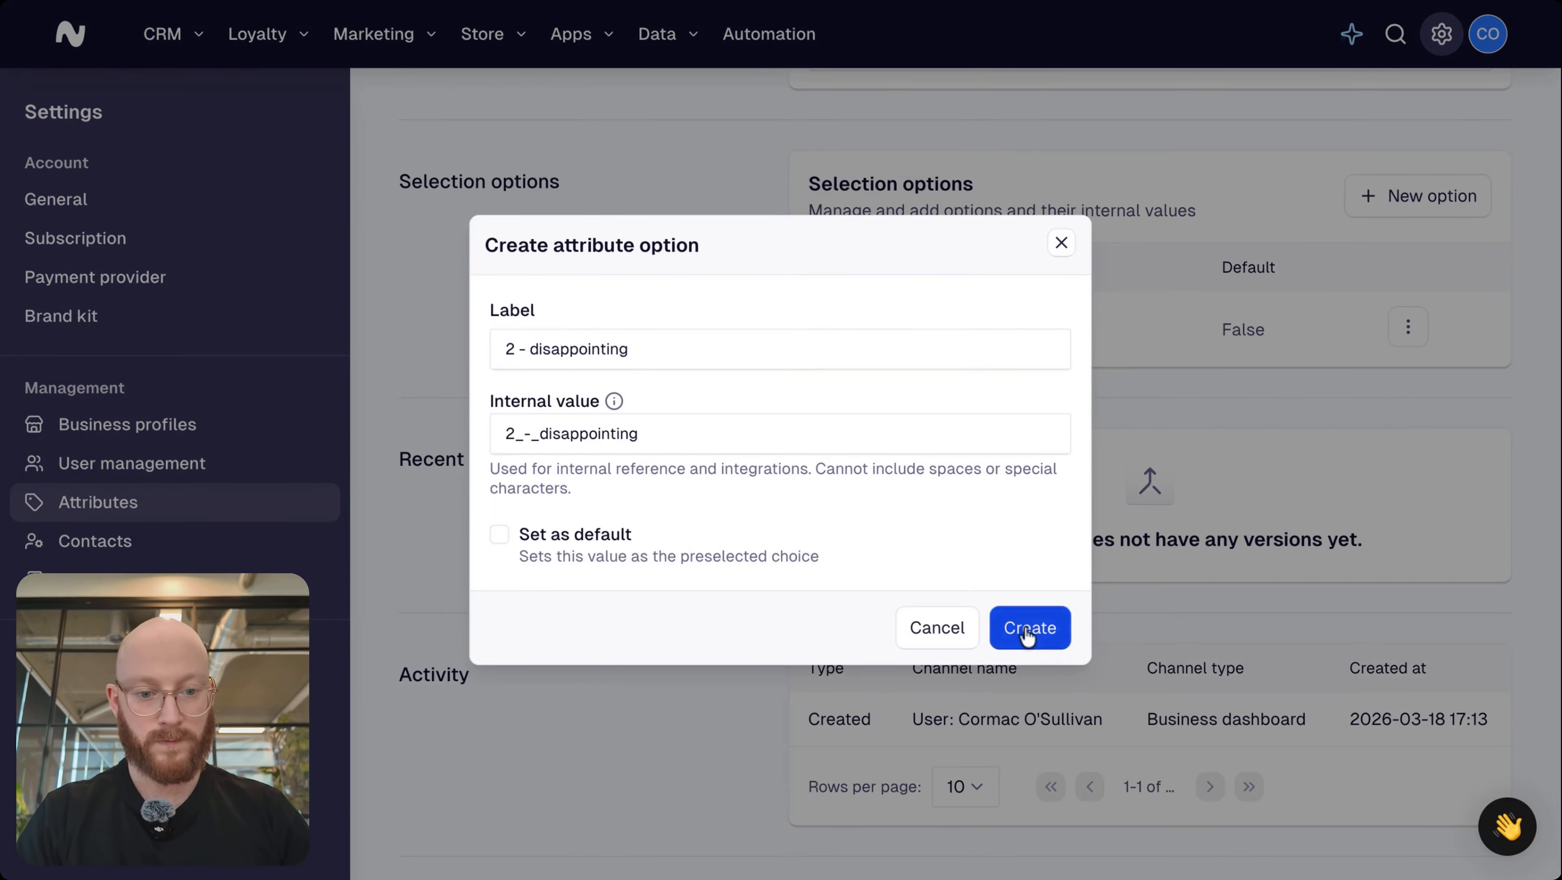
Create a third selection option labelled "3 - okay", without making it the default
{"action": "left_click", "coordinate": [1380, 197]}
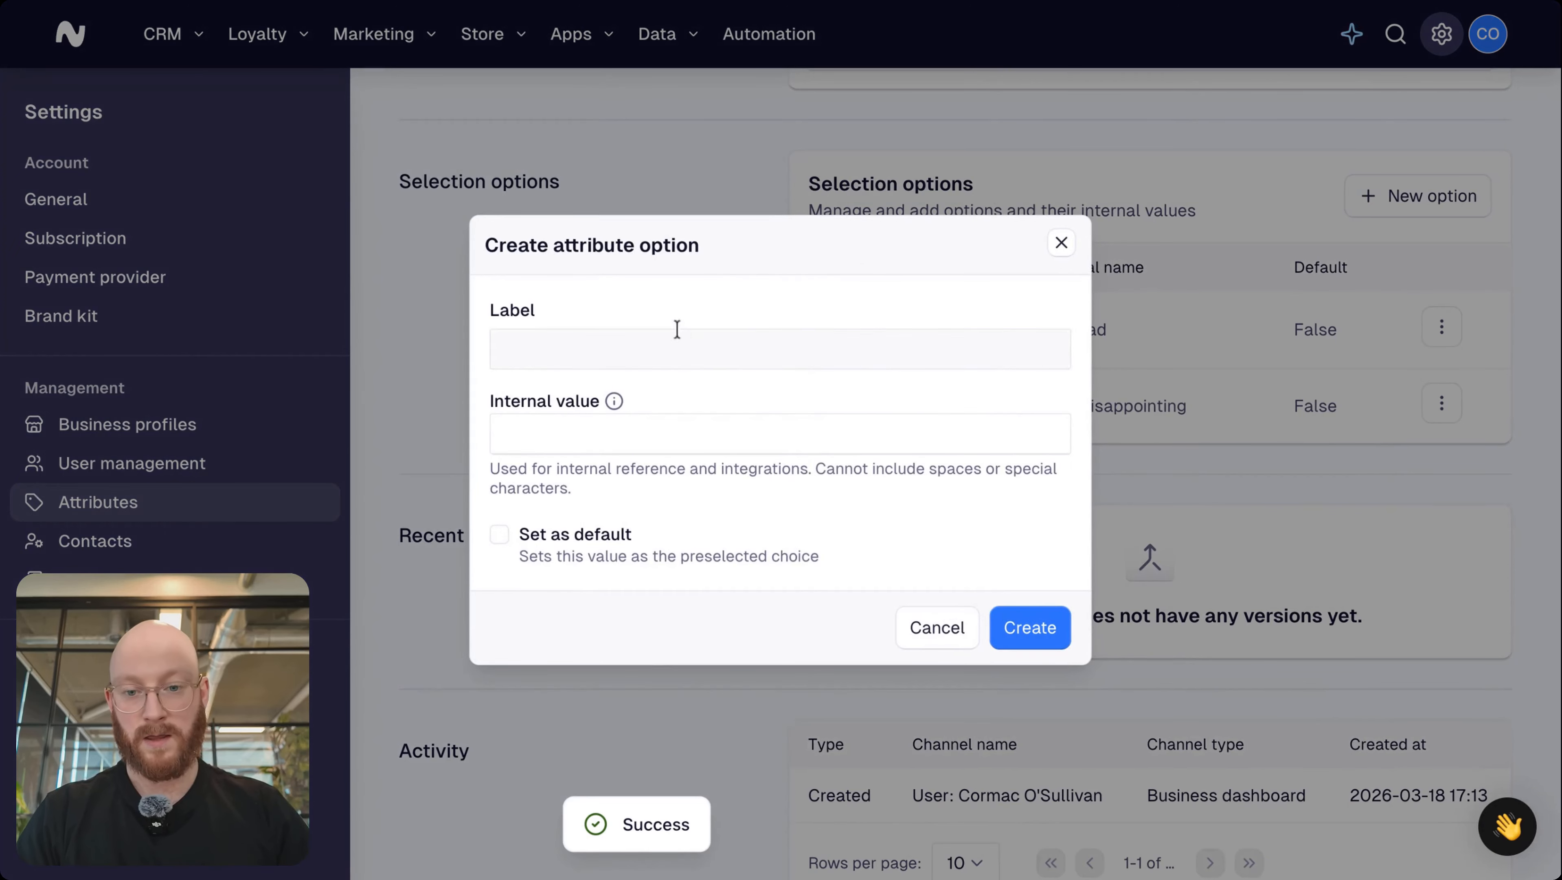
{"action": "left_click", "coordinate": [670, 342]}
{"action": "type", "text": "3 -"}
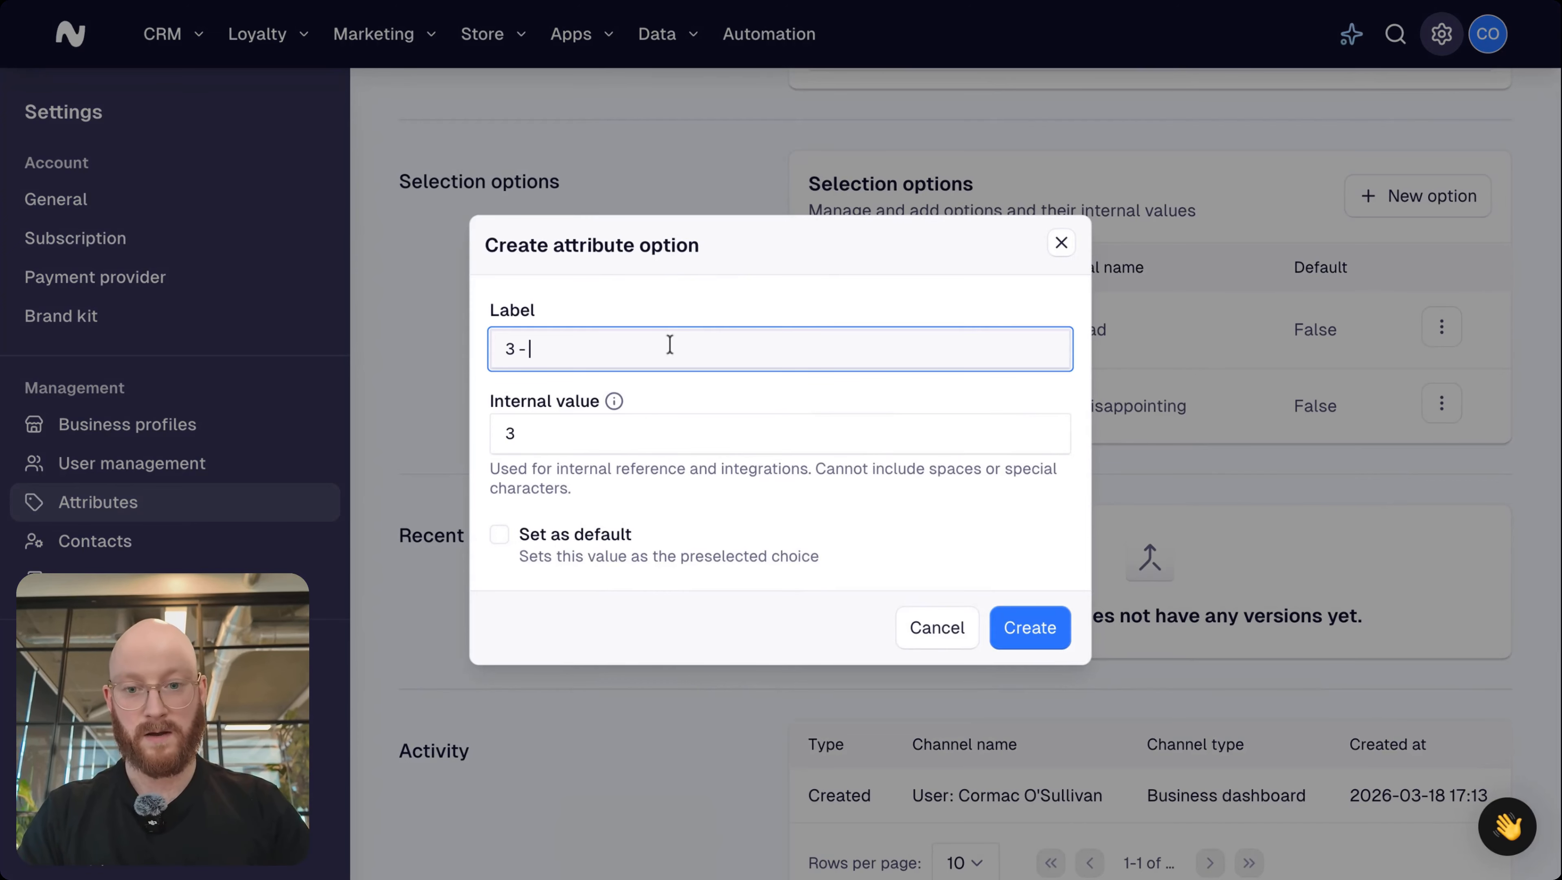
{"action": "type", "text": " fair"}
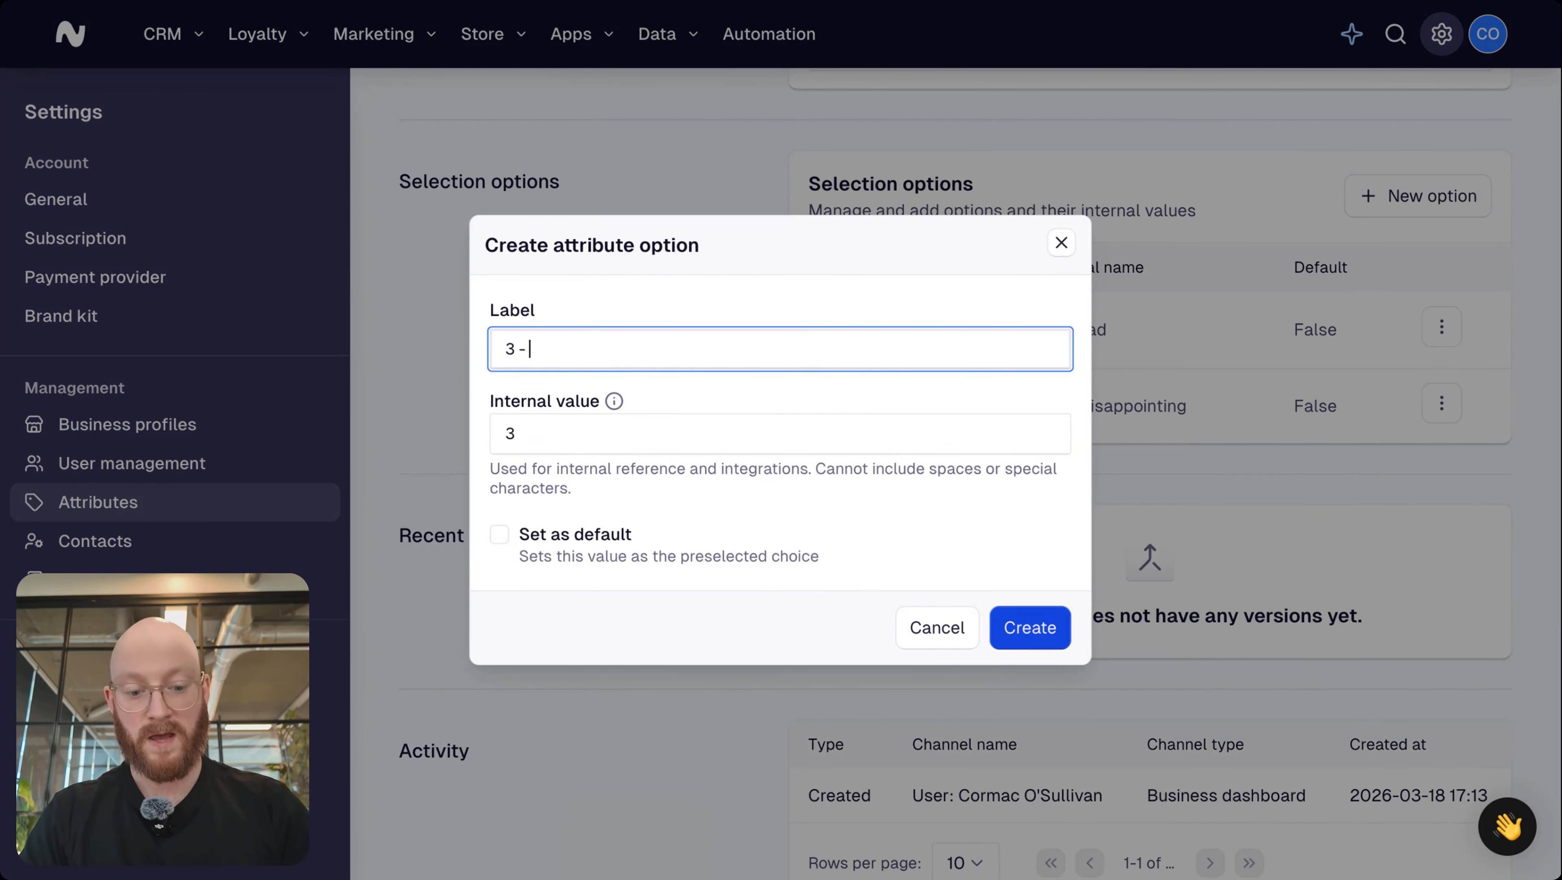
{"action": "type", "text": "y"}
{"action": "left_click", "coordinate": [1035, 635]}
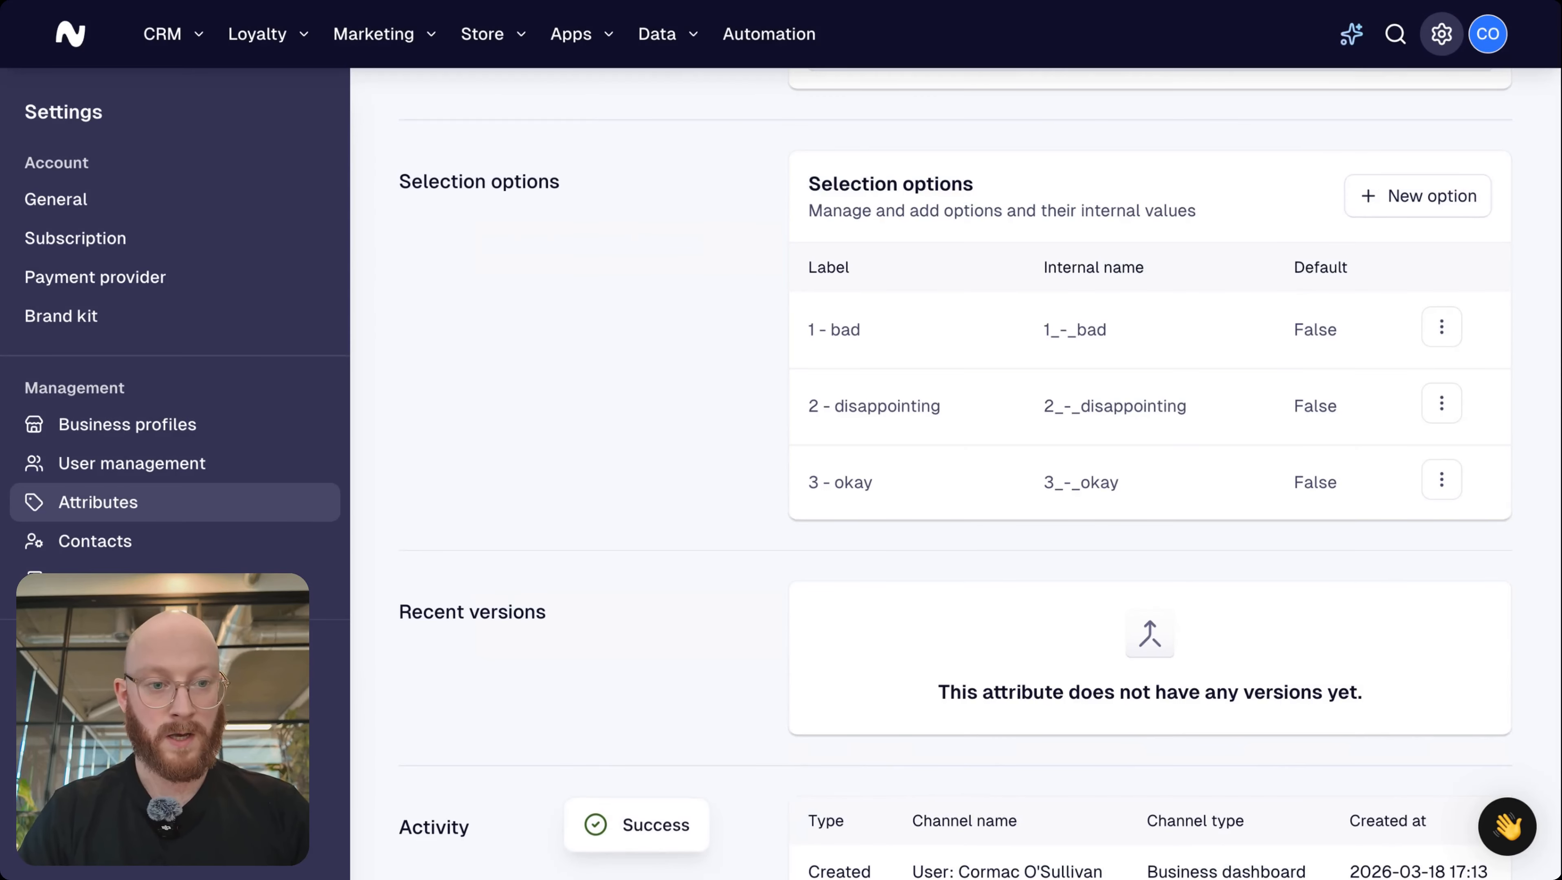
Create a fourth selection option labelled "4 - good", without making it the default
{"action": "left_click", "coordinate": [1368, 203]}
{"action": "left_click", "coordinate": [585, 358]}
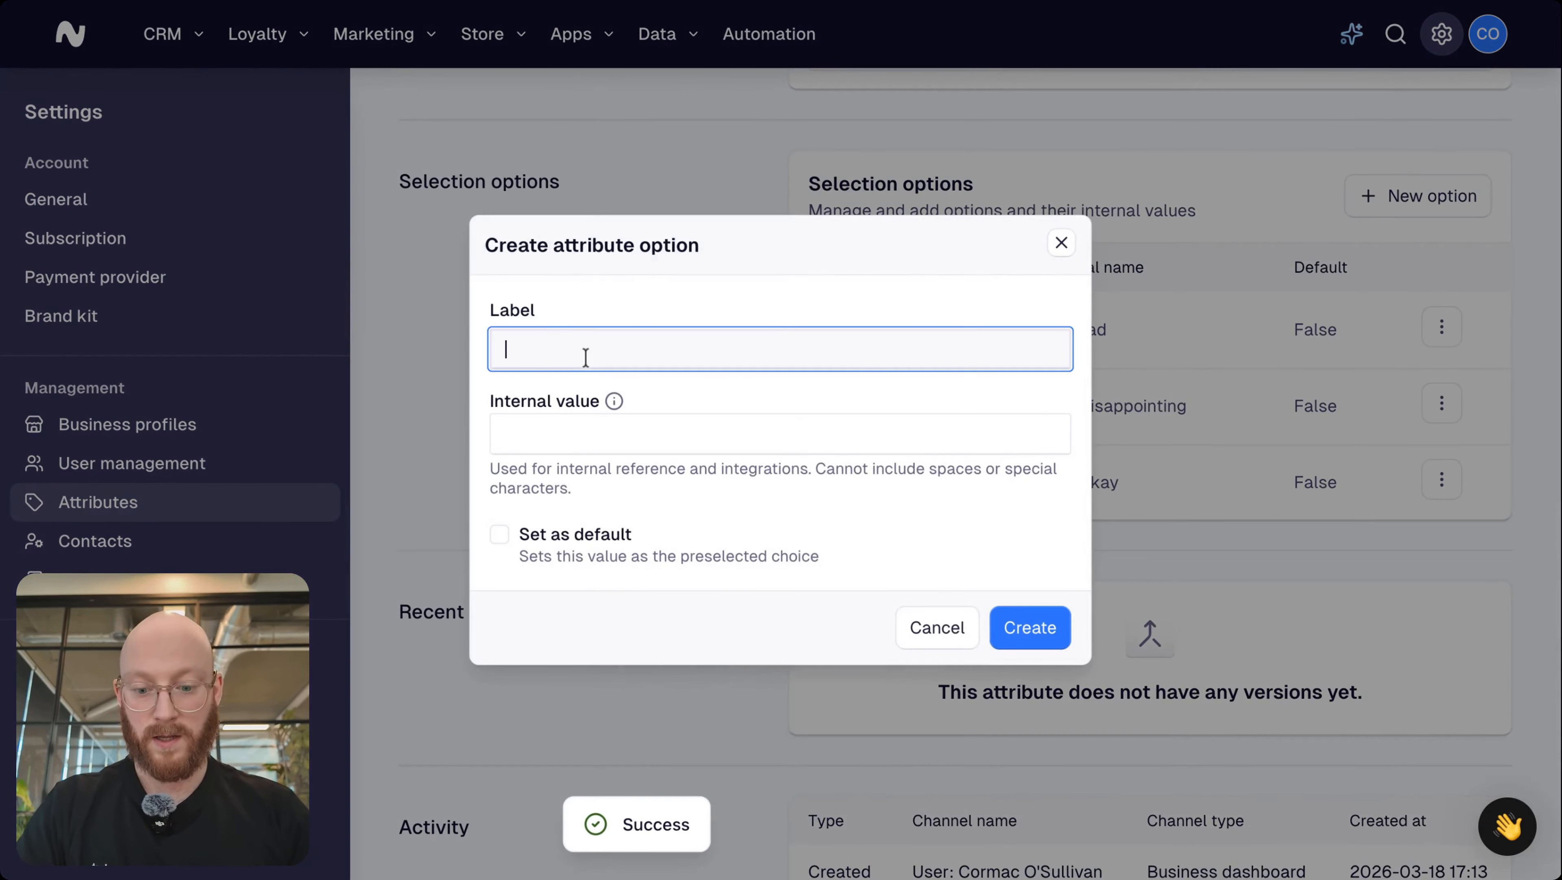
{"action": "type", "text": "4 - good"}
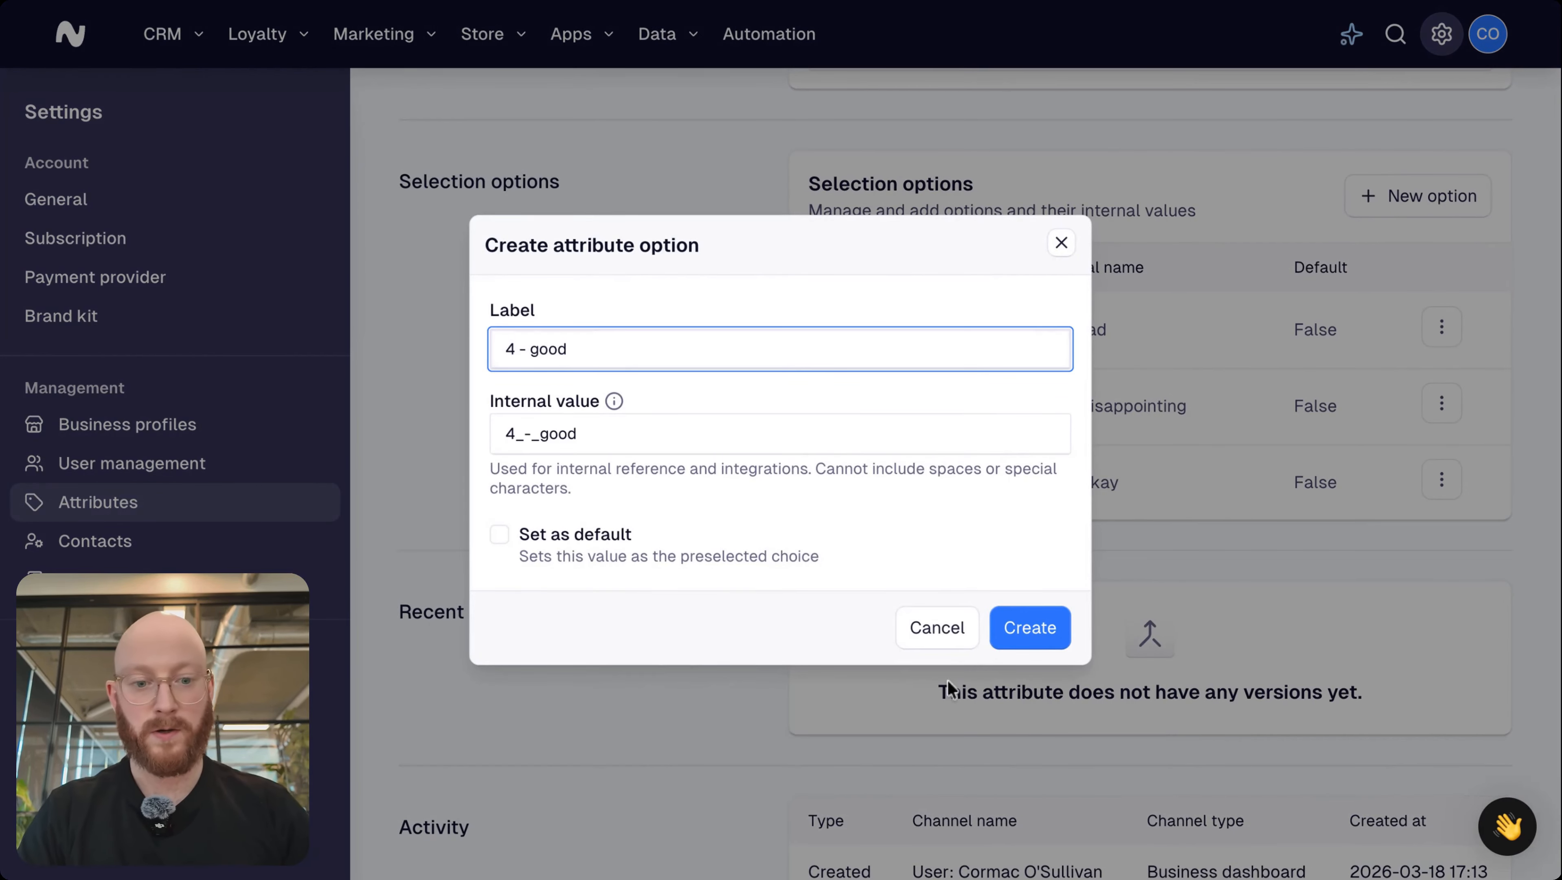
{"action": "left_click", "coordinate": [1010, 644]}
Create a fifth selection option labelled "5 - excellent", without making it the default
{"action": "left_click", "coordinate": [1451, 198]}
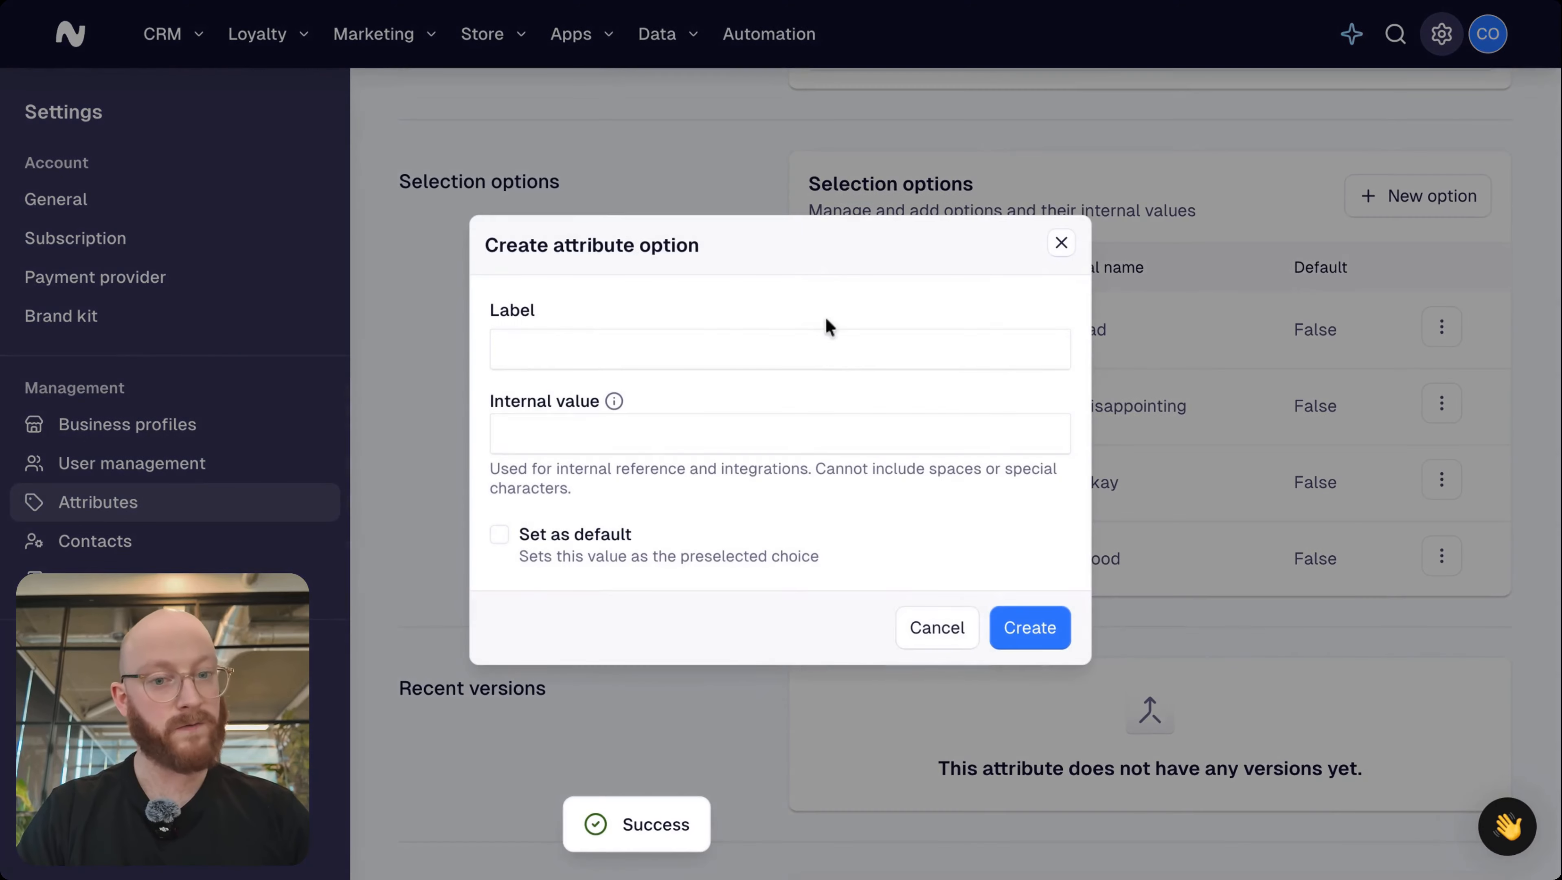
{"action": "left_click", "coordinate": [609, 354]}
{"action": "type", "text": "5 - excellent"}
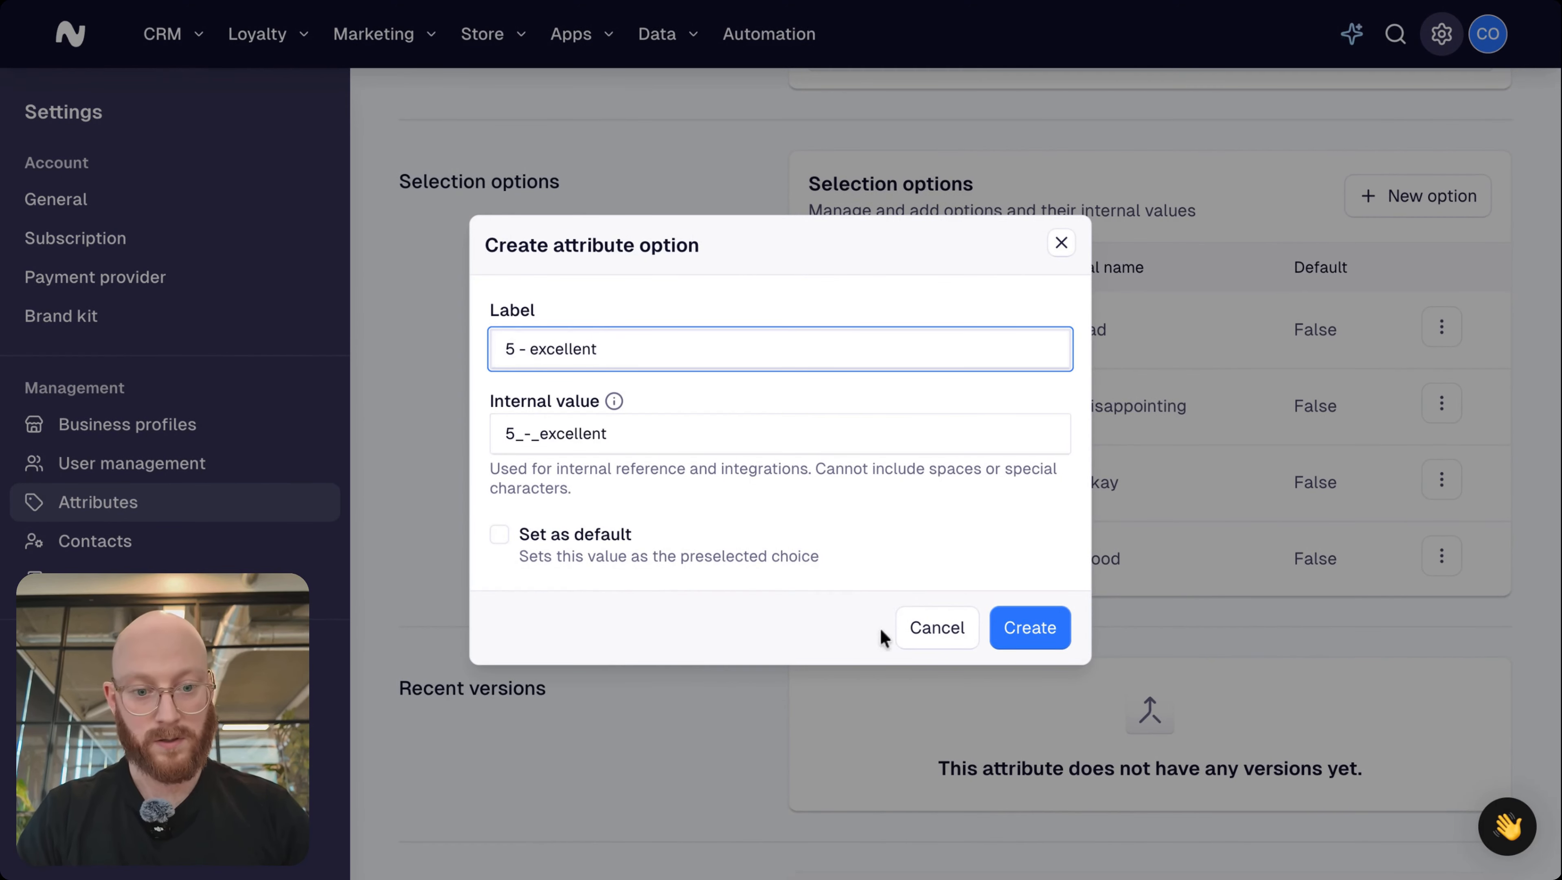
{"action": "left_click", "coordinate": [1040, 627]}
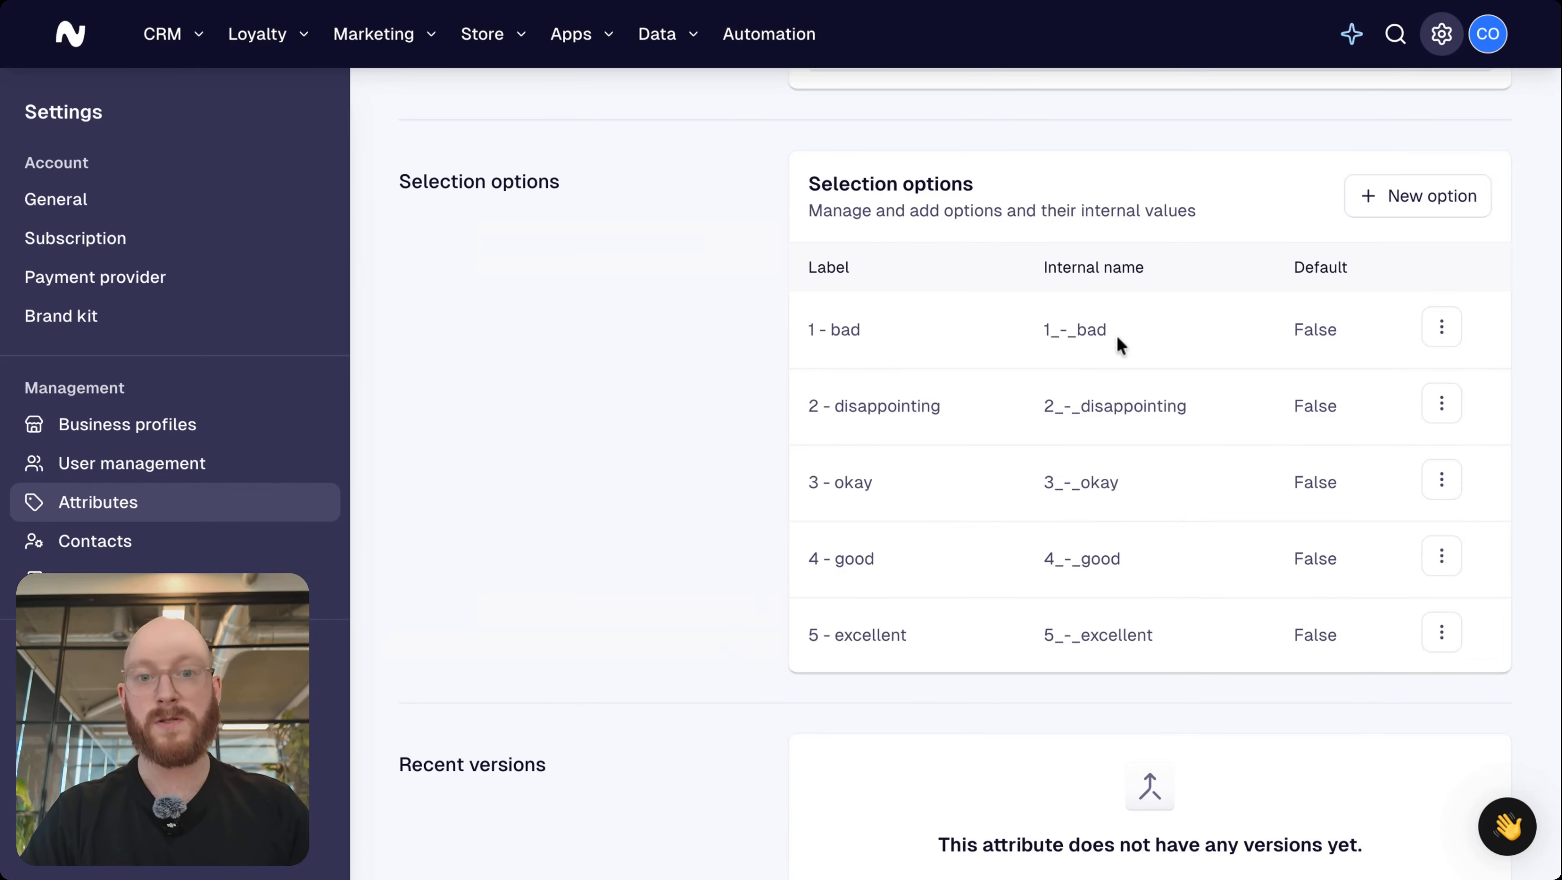
Review the attribute's details, selection options, recent versions and activity
{"action": "scroll", "coordinate": [1112, 340], "scroll_direction": "up", "scroll_amount": 5}
{"action": "scroll", "coordinate": [1109, 337], "scroll_direction": "up", "scroll_amount": 1}
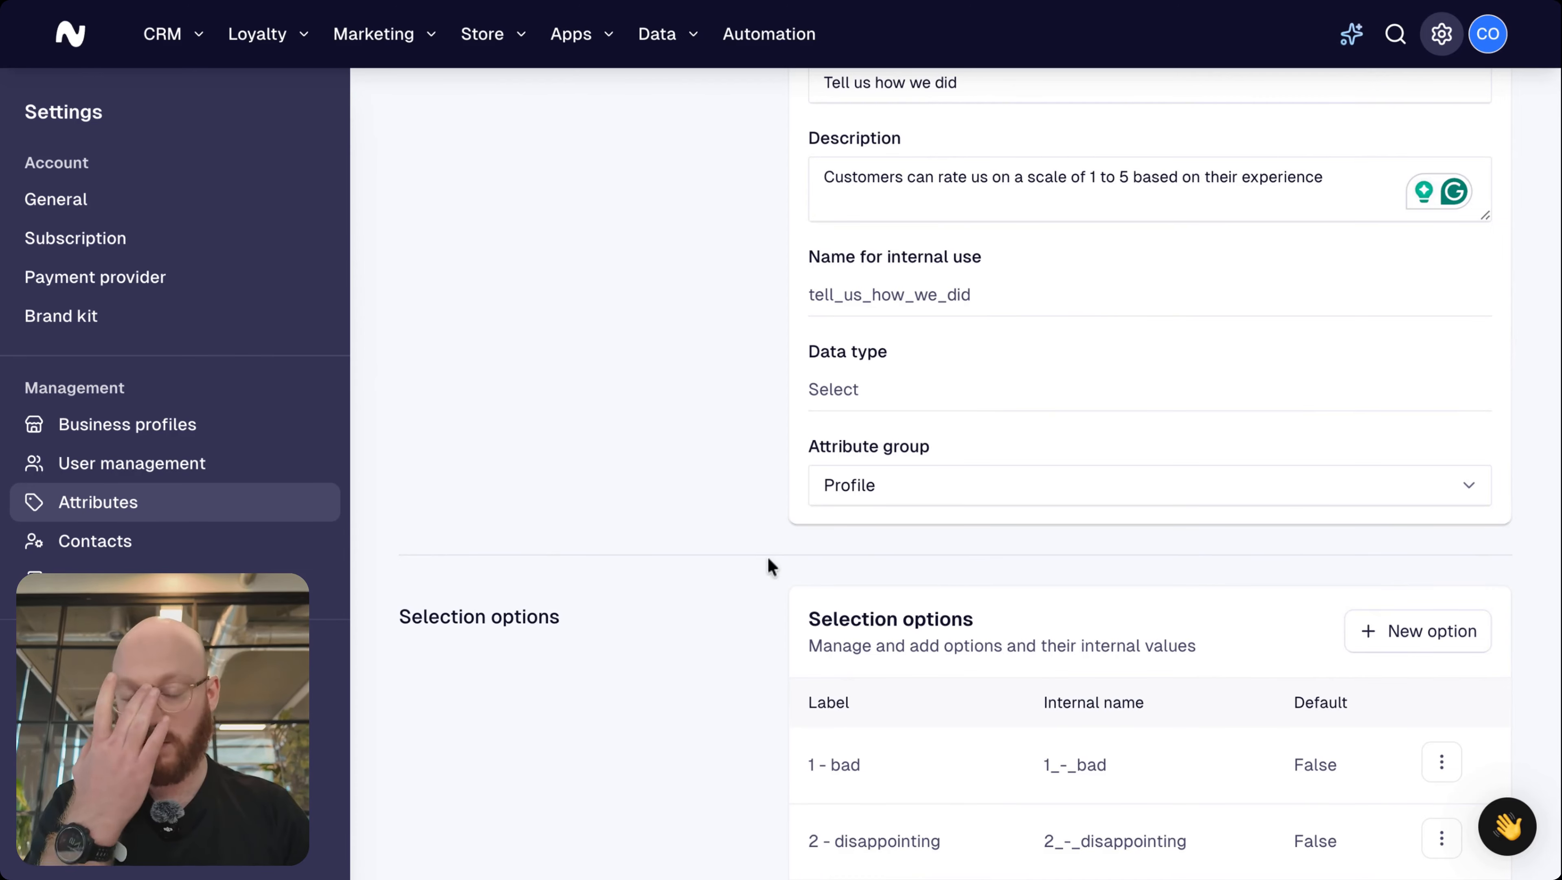
{"action": "scroll", "coordinate": [768, 555], "scroll_direction": "down", "scroll_amount": 10}
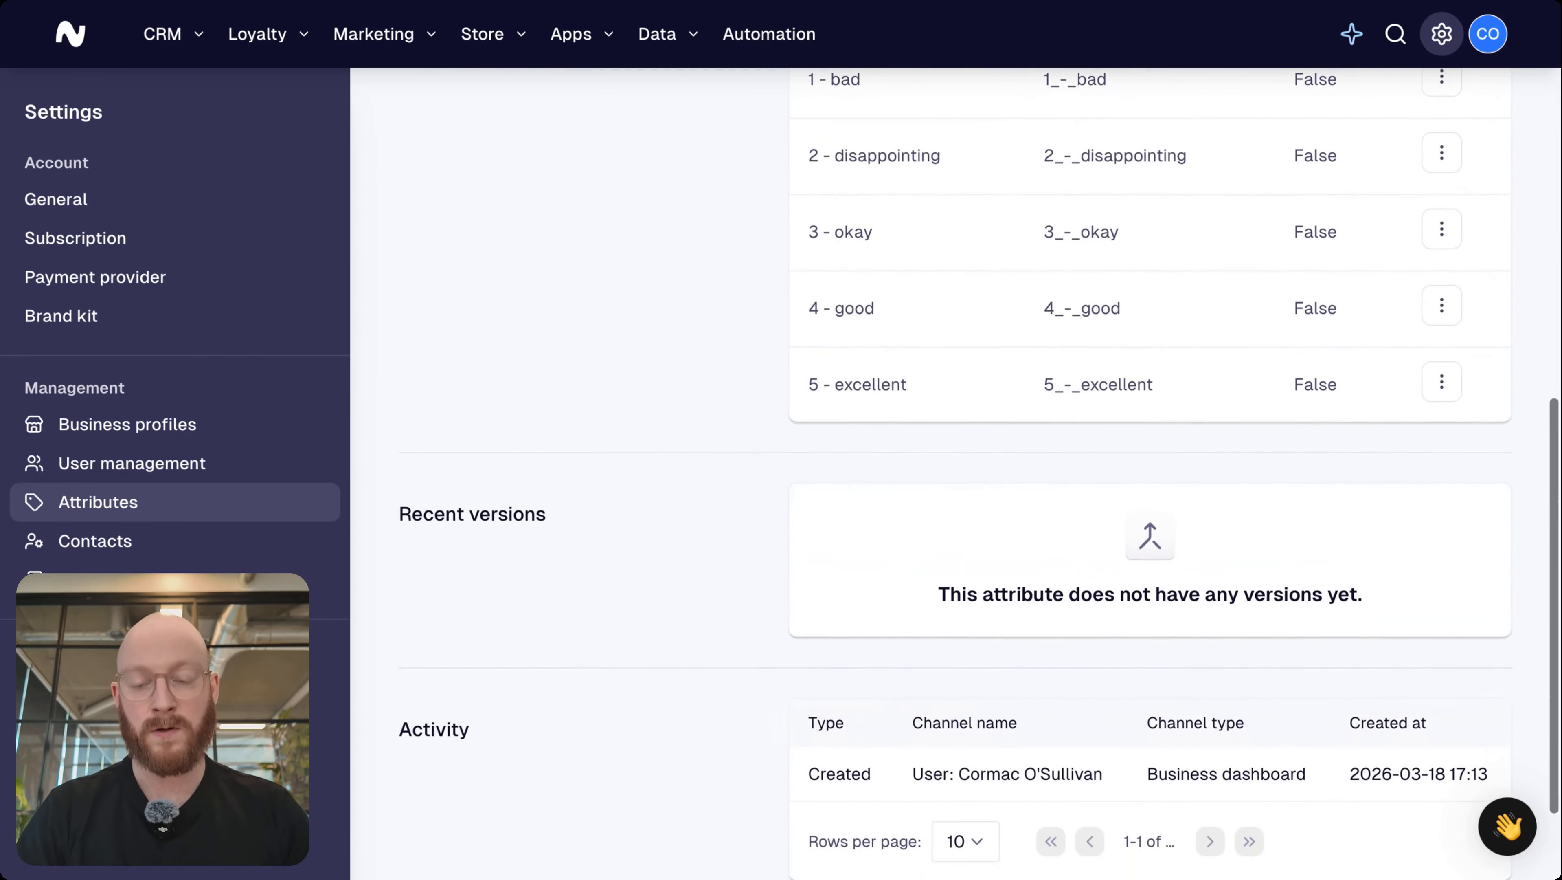
{"action": "scroll", "coordinate": [446, 579], "scroll_direction": "down", "scroll_amount": 2}
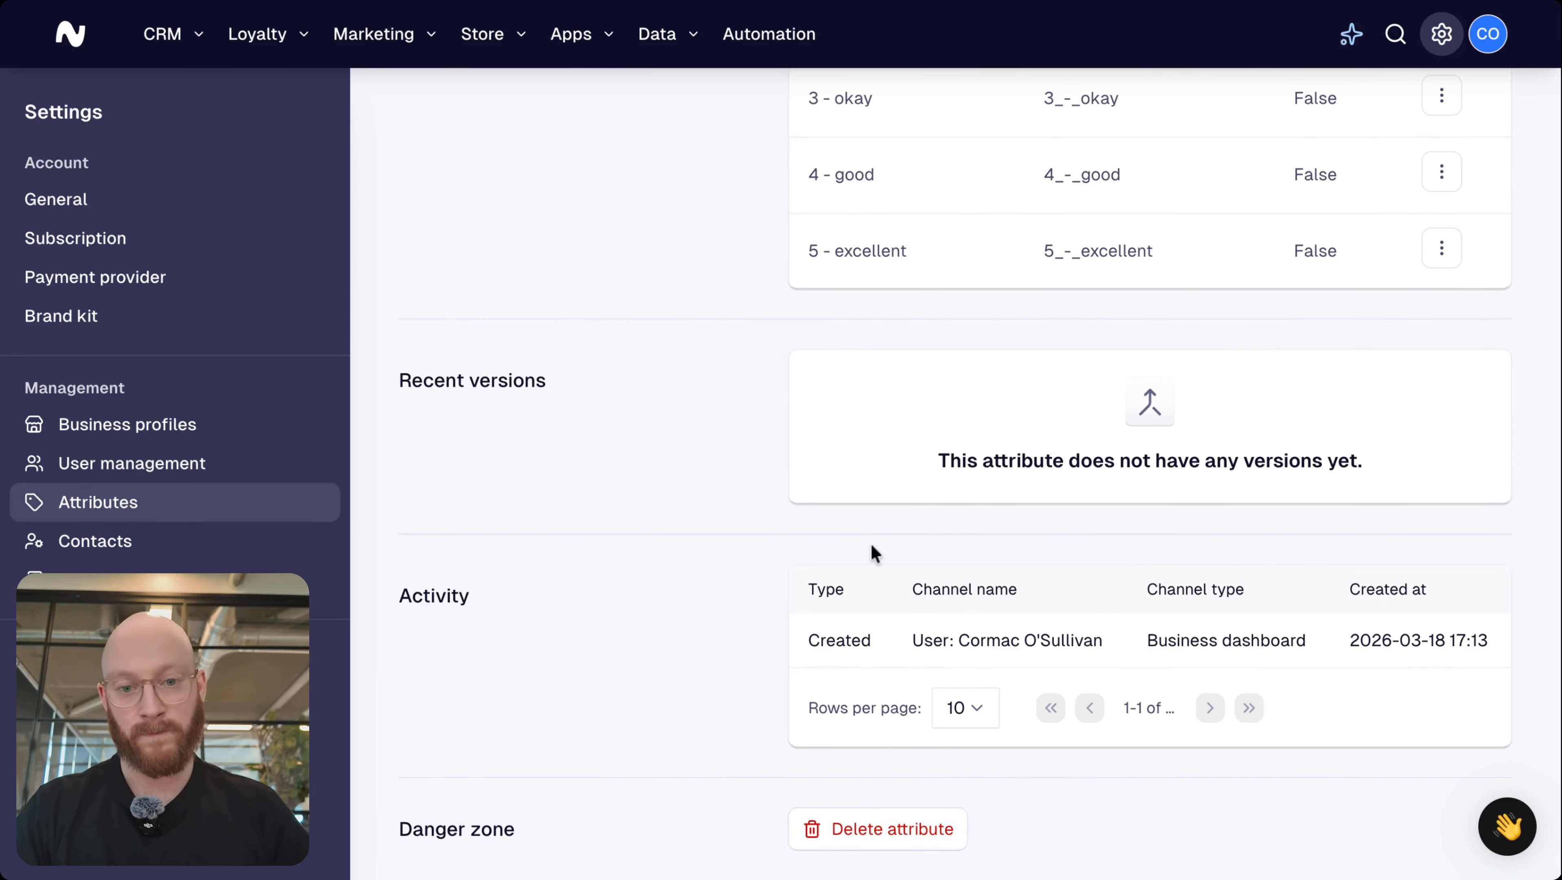
{"action": "scroll", "coordinate": [870, 545], "scroll_direction": "up", "scroll_amount": 15}
{"action": "scroll", "coordinate": [872, 547], "scroll_direction": "down", "scroll_amount": 1}
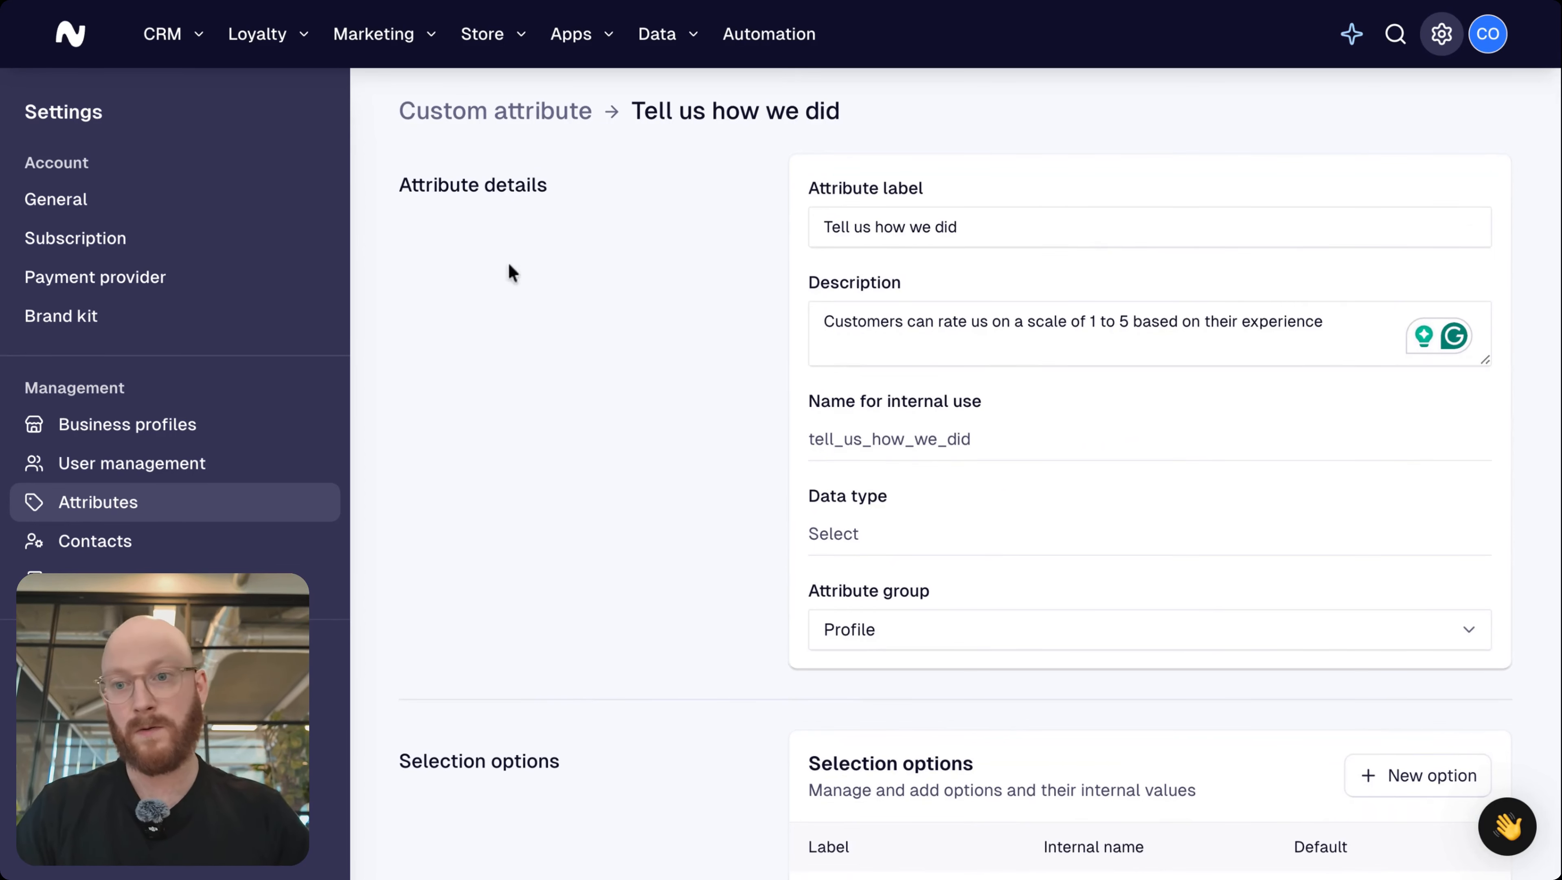
Go to the CRM forms and open the existing Sign-up form for editing
{"action": "left_click", "coordinate": [193, 36]}
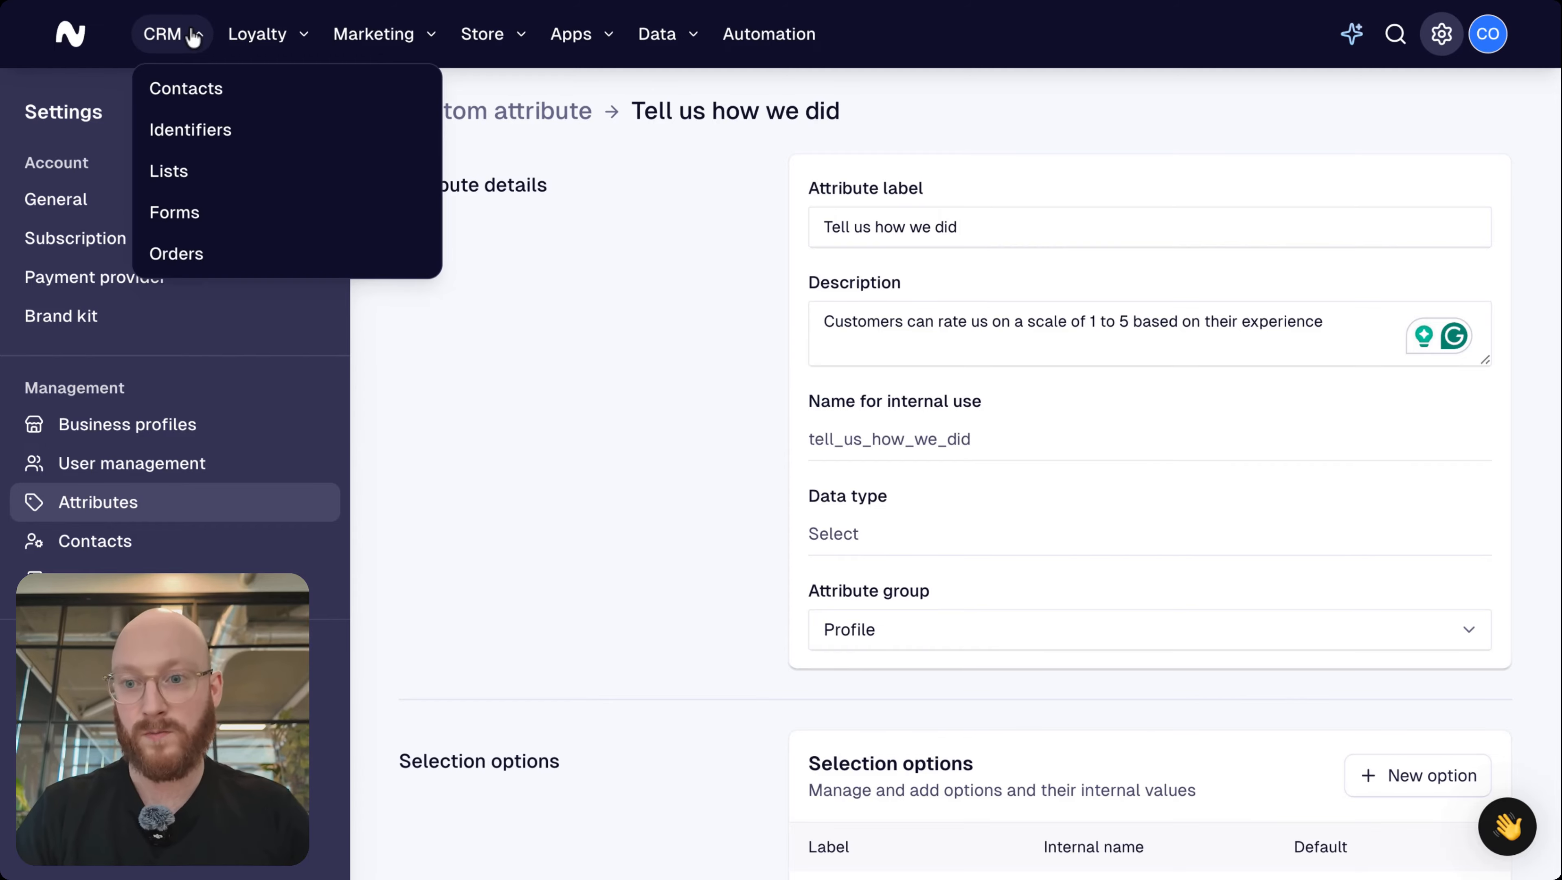
{"action": "left_click", "coordinate": [203, 214]}
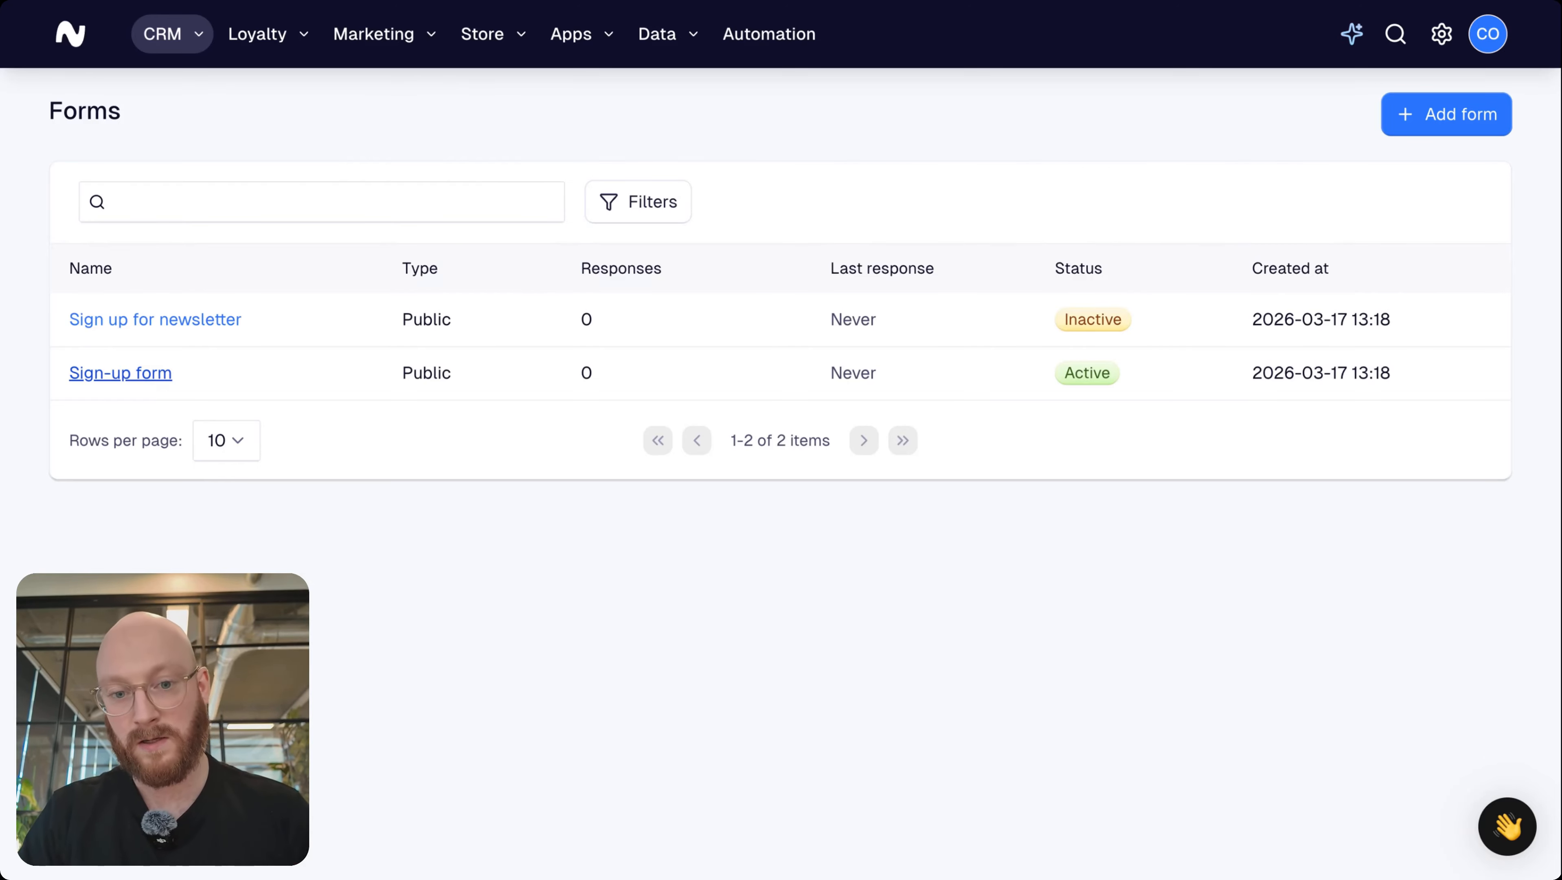
{"action": "left_click", "coordinate": [121, 373]}
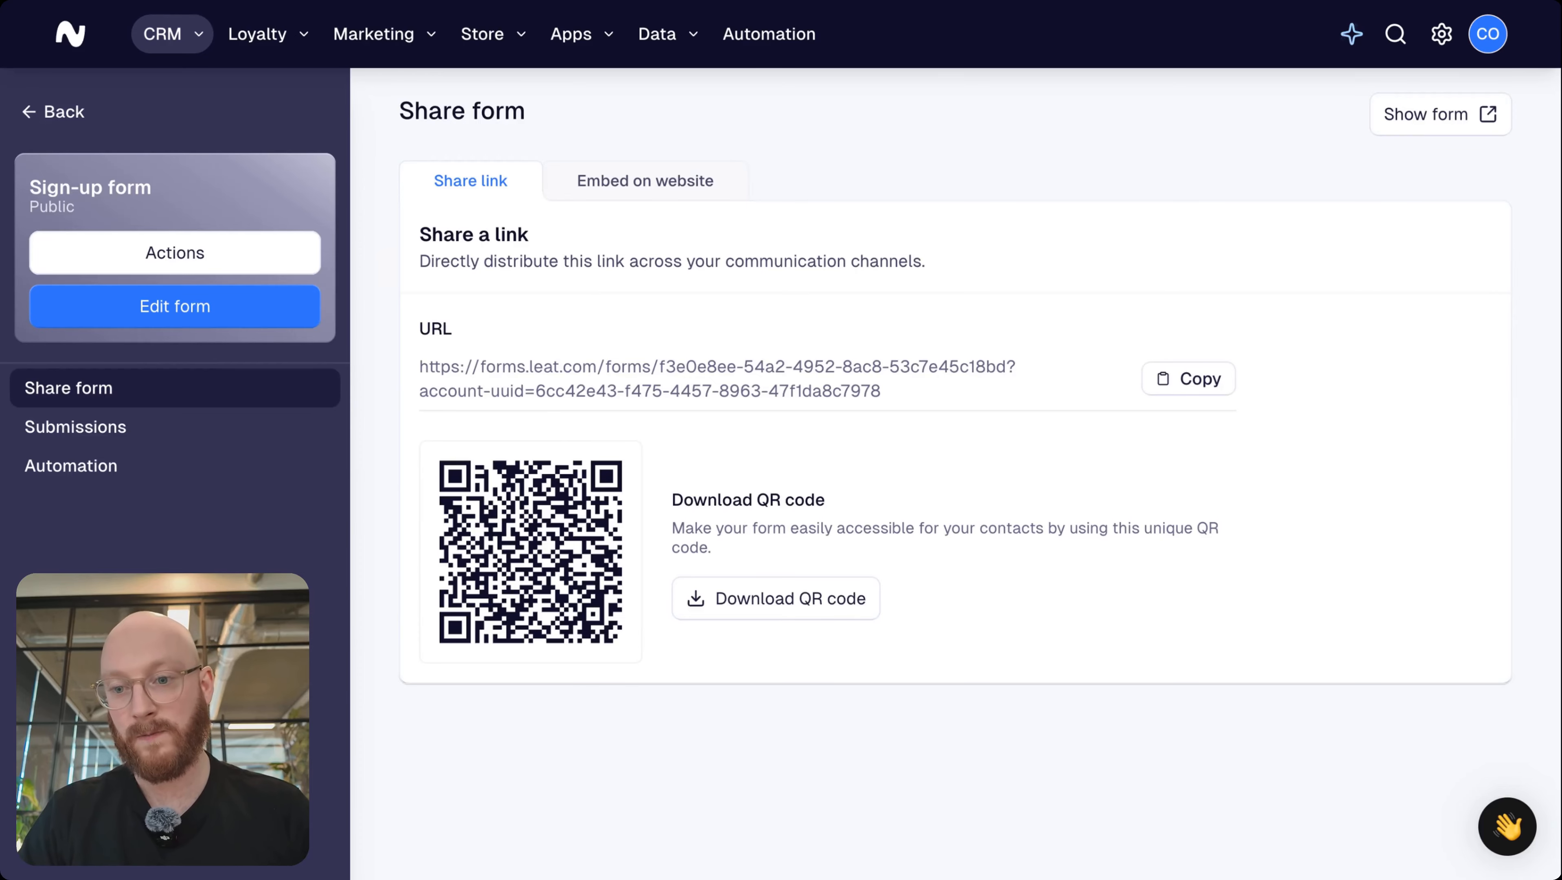
{"action": "left_click", "coordinate": [178, 308]}
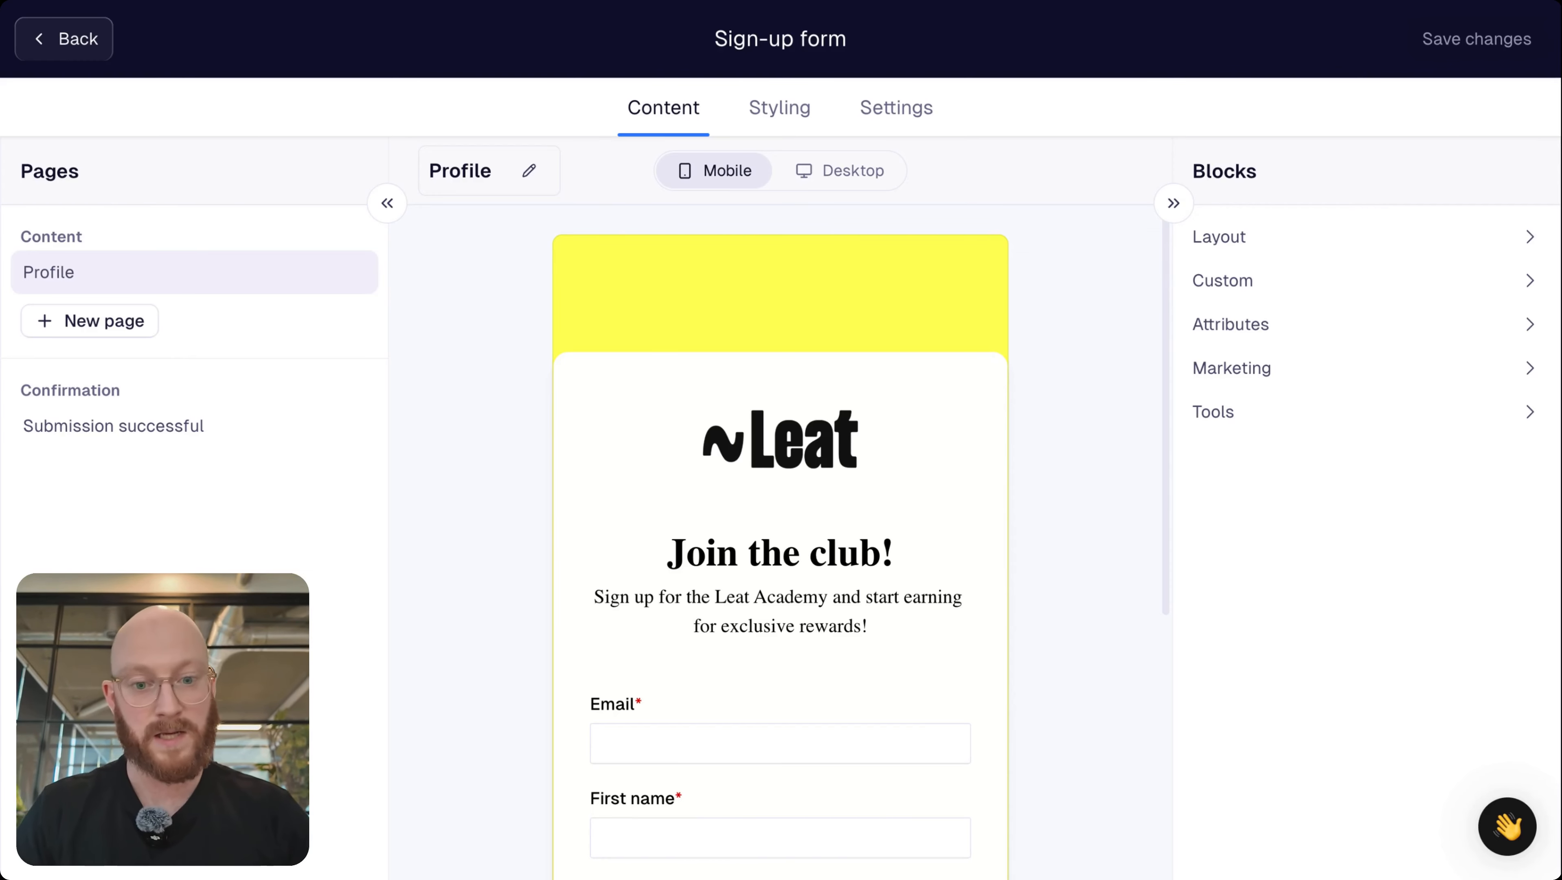
Add the "Tell us how we did" attribute to the form's Profile page between Birth date and Marketing
{"action": "scroll", "coordinate": [780, 554], "scroll_direction": "down", "scroll_amount": 1}
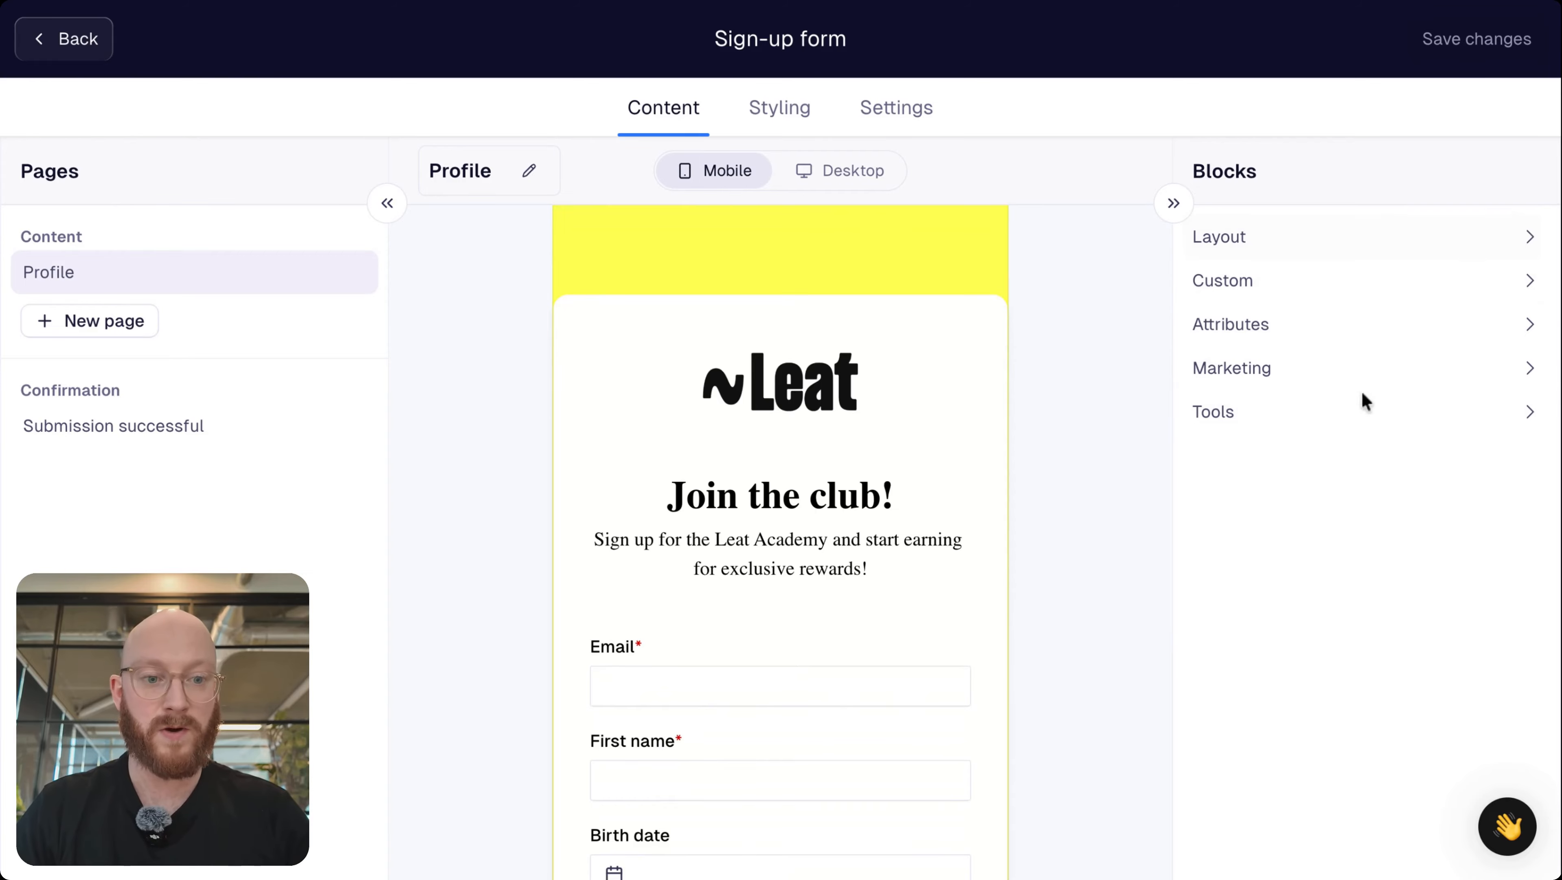
{"action": "left_click", "coordinate": [1263, 333]}
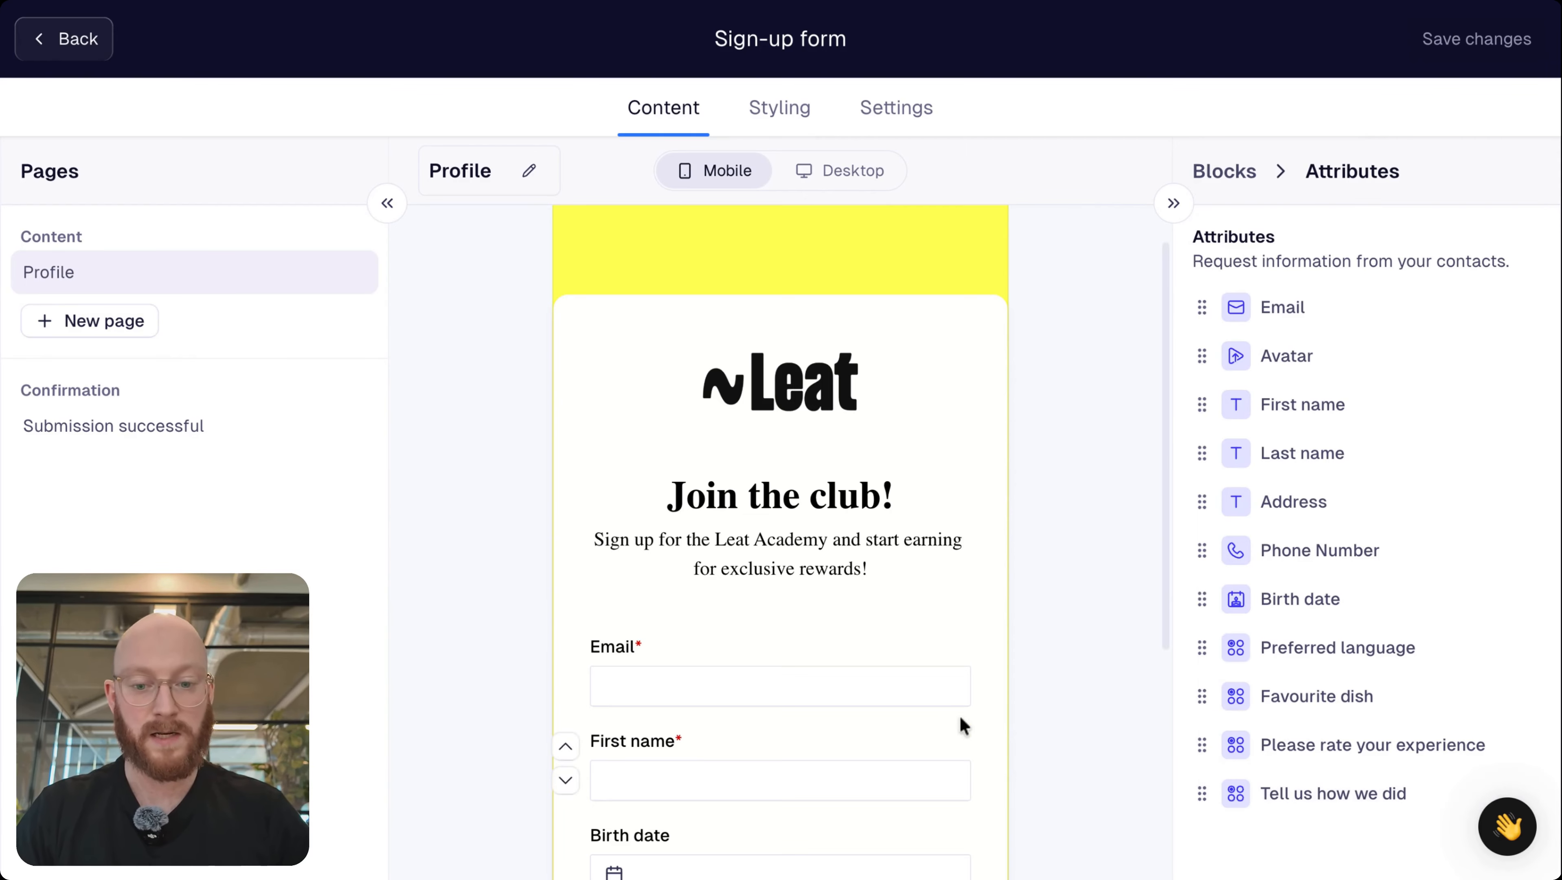
{"action": "scroll", "coordinate": [961, 723], "scroll_direction": "down", "scroll_amount": 3}
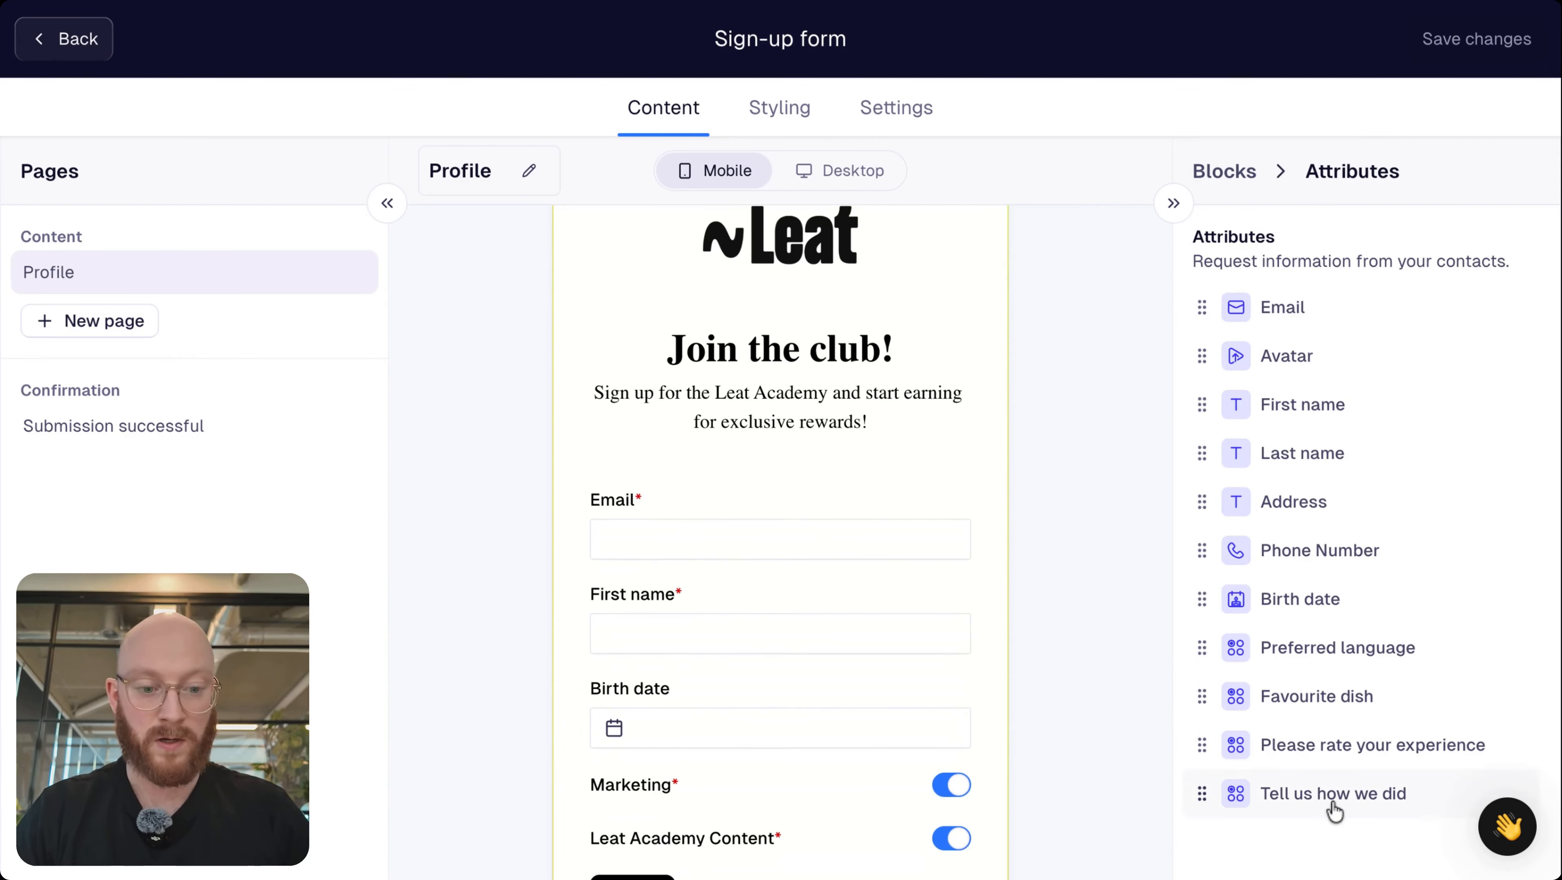
{"action": "left_click_drag", "start_coordinate": [1332, 810], "coordinate": [737, 761]}
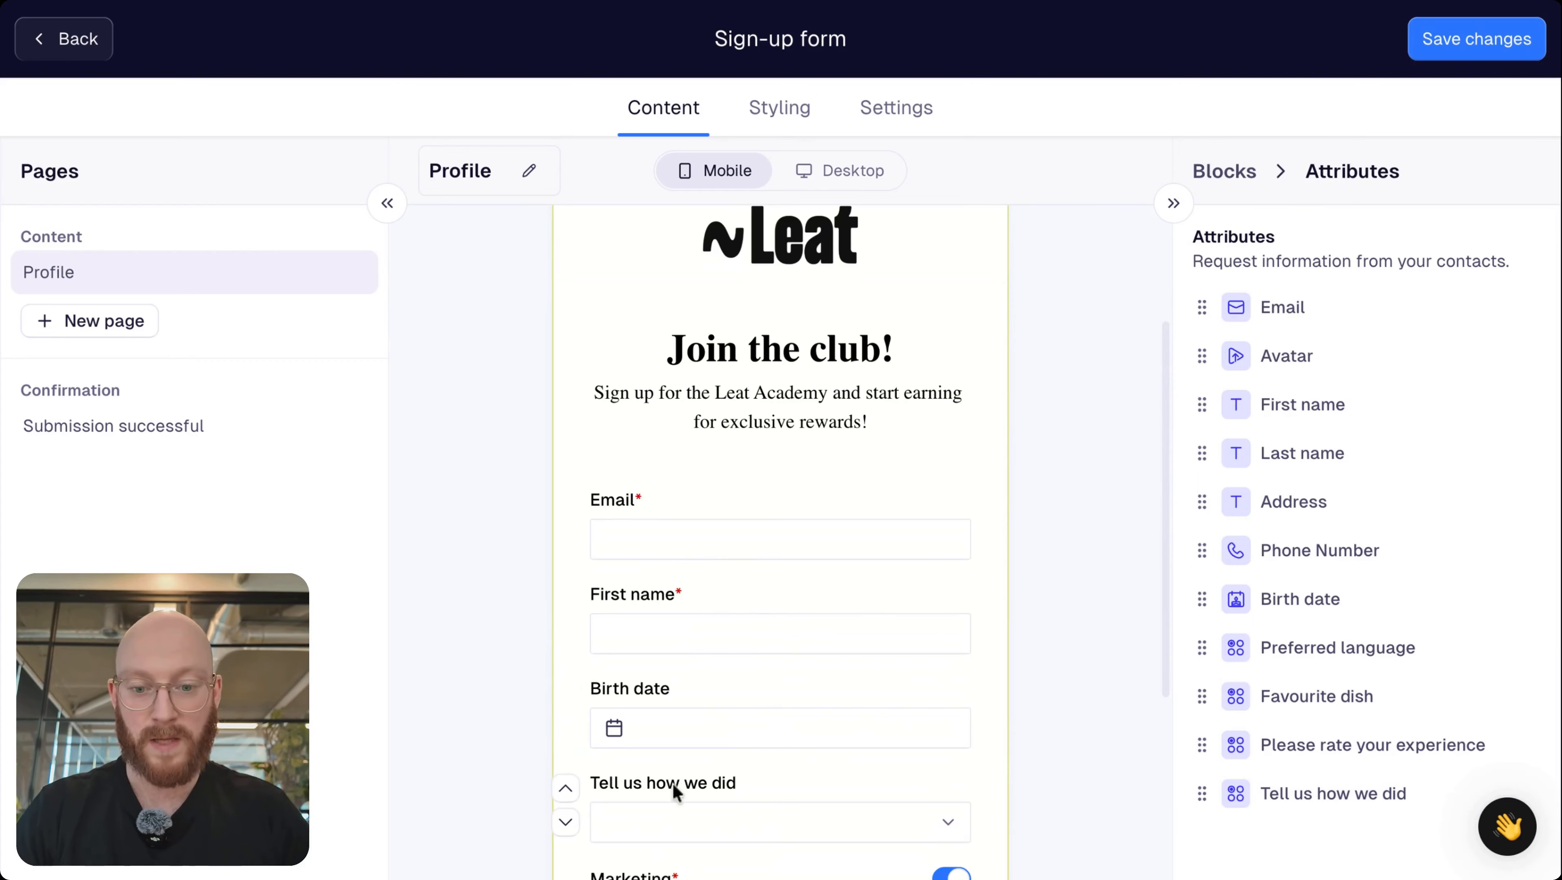
{"action": "scroll", "coordinate": [694, 758], "scroll_direction": "down", "scroll_amount": 2}
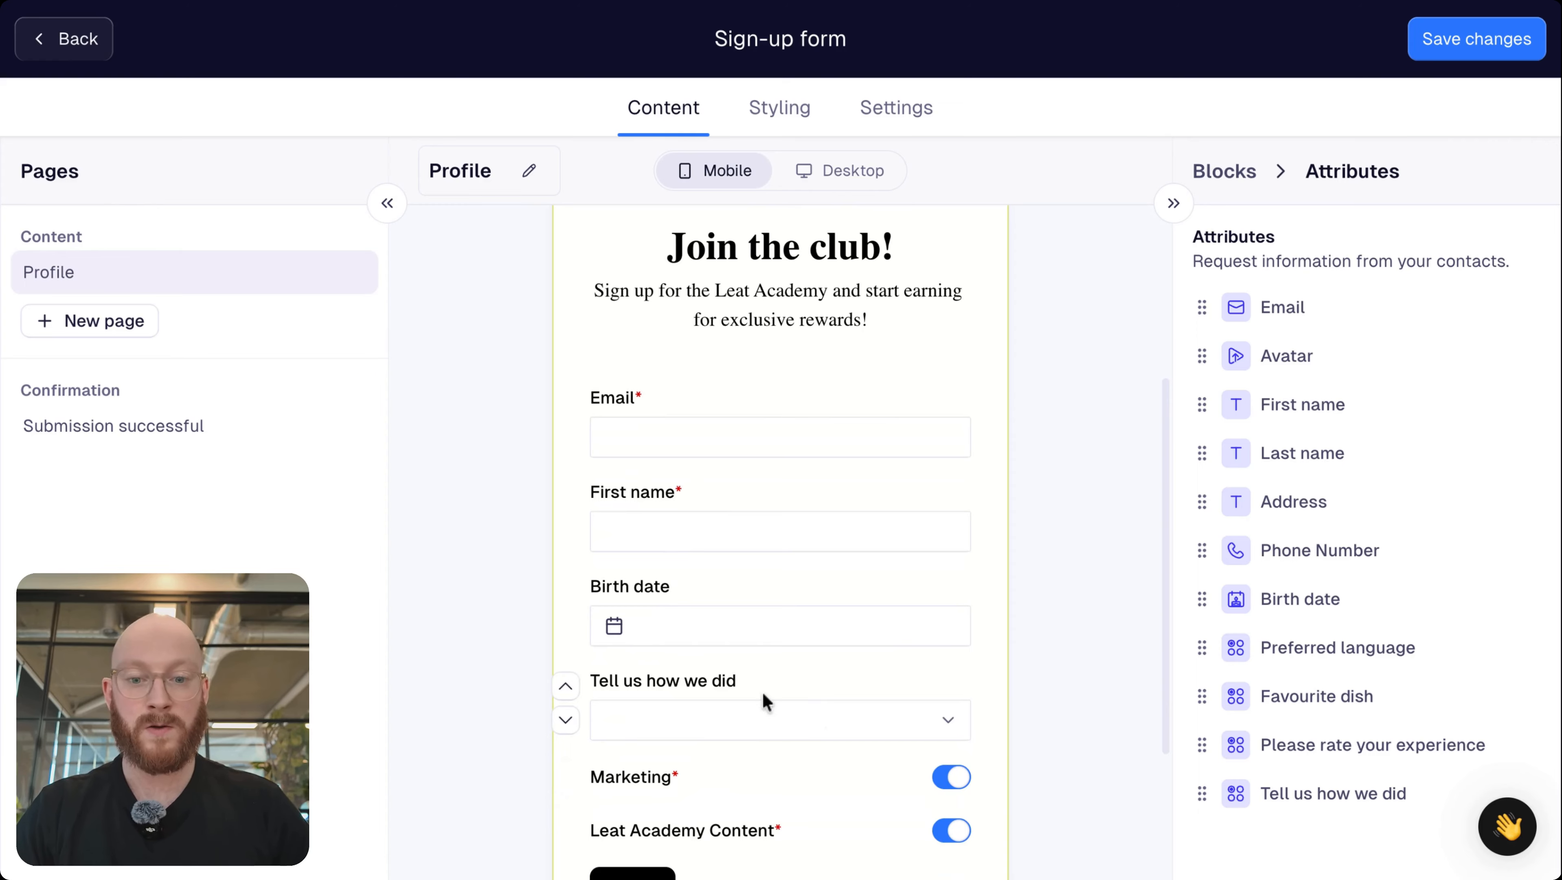
Make the "Tell us how we did" field required and save the form changes
{"action": "left_click", "coordinate": [766, 703]}
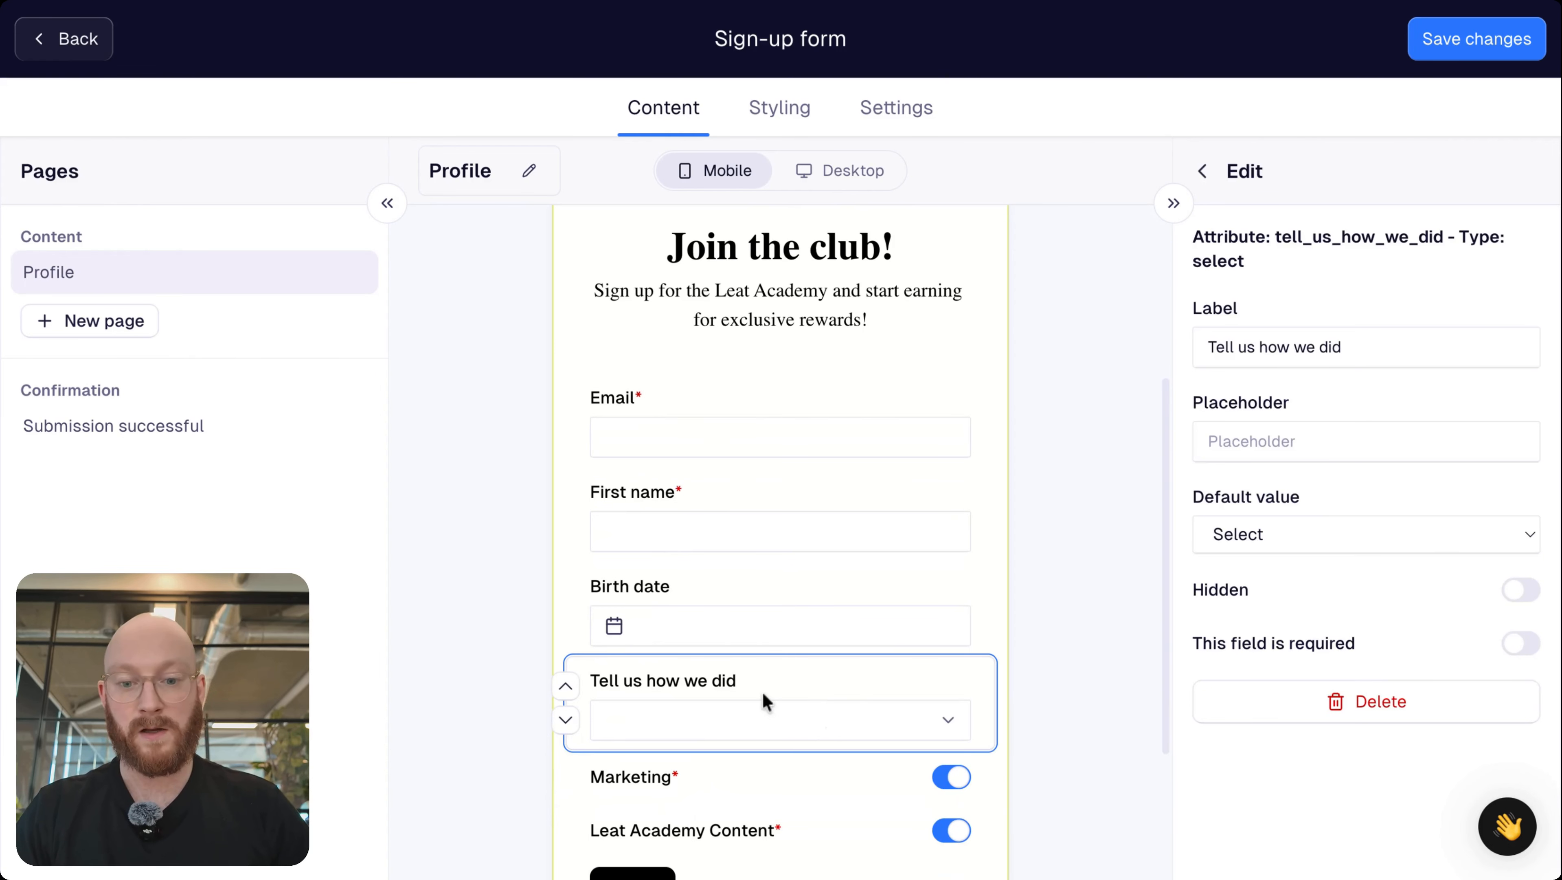
{"action": "left_click", "coordinate": [1521, 643]}
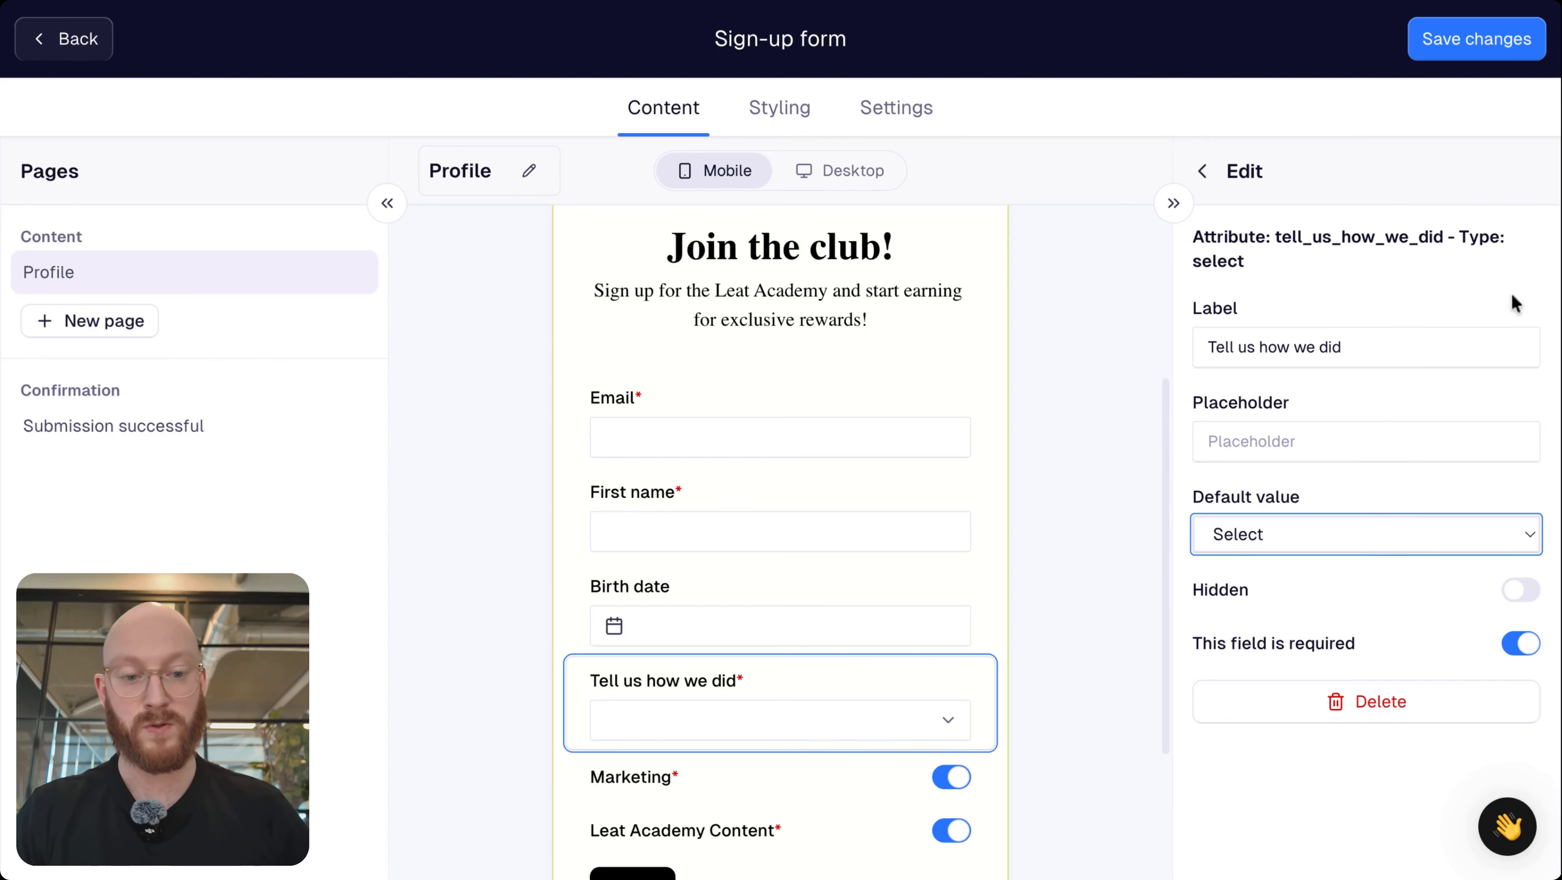
{"action": "left_click", "coordinate": [1090, 306]}
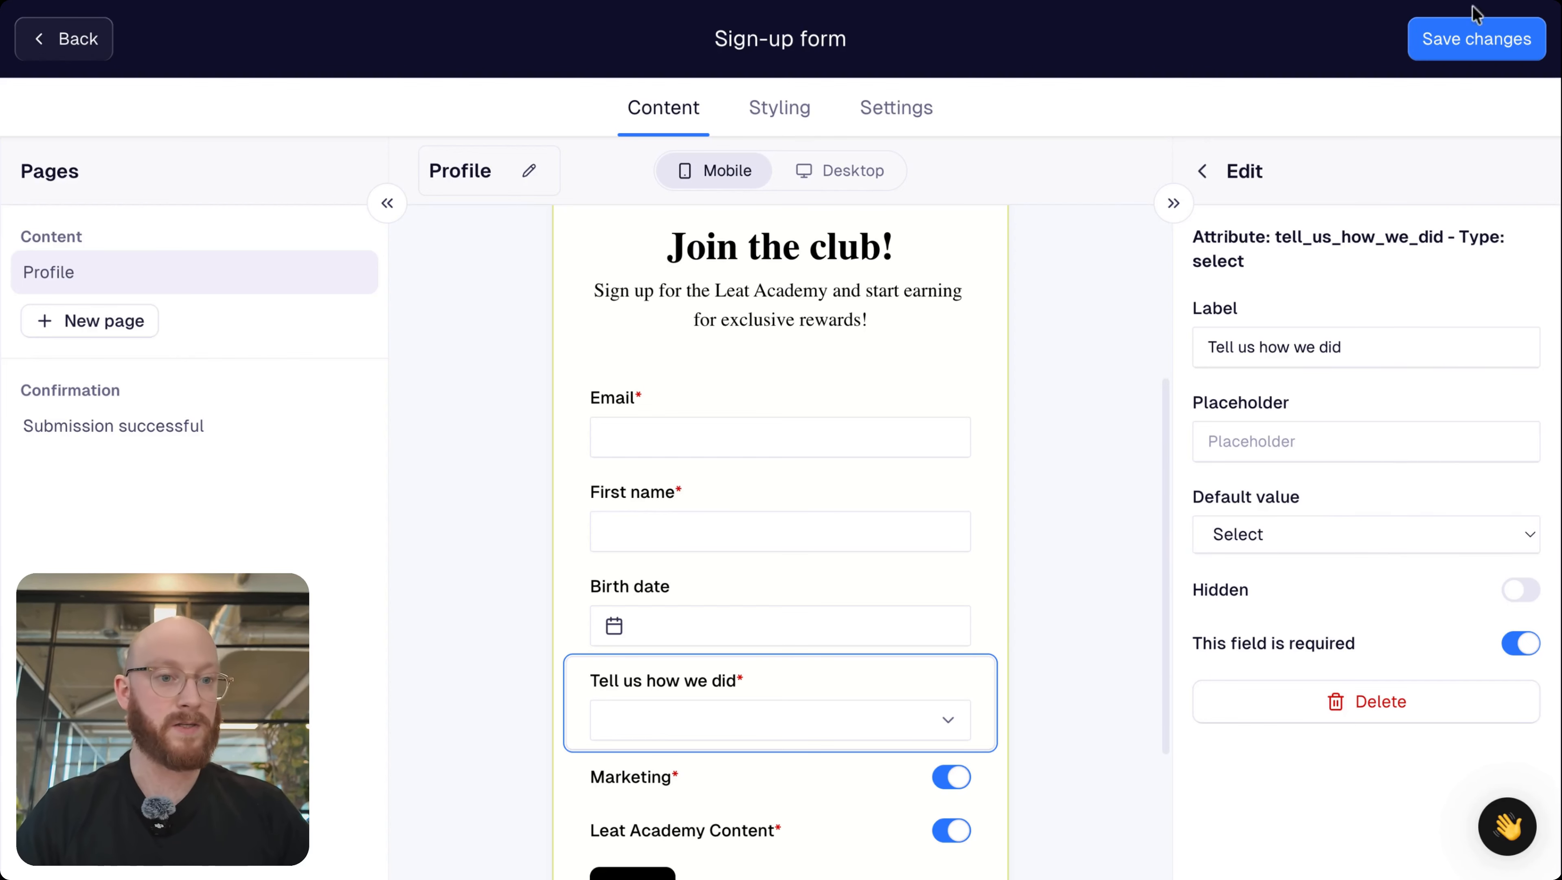
{"action": "left_click", "coordinate": [1496, 40]}
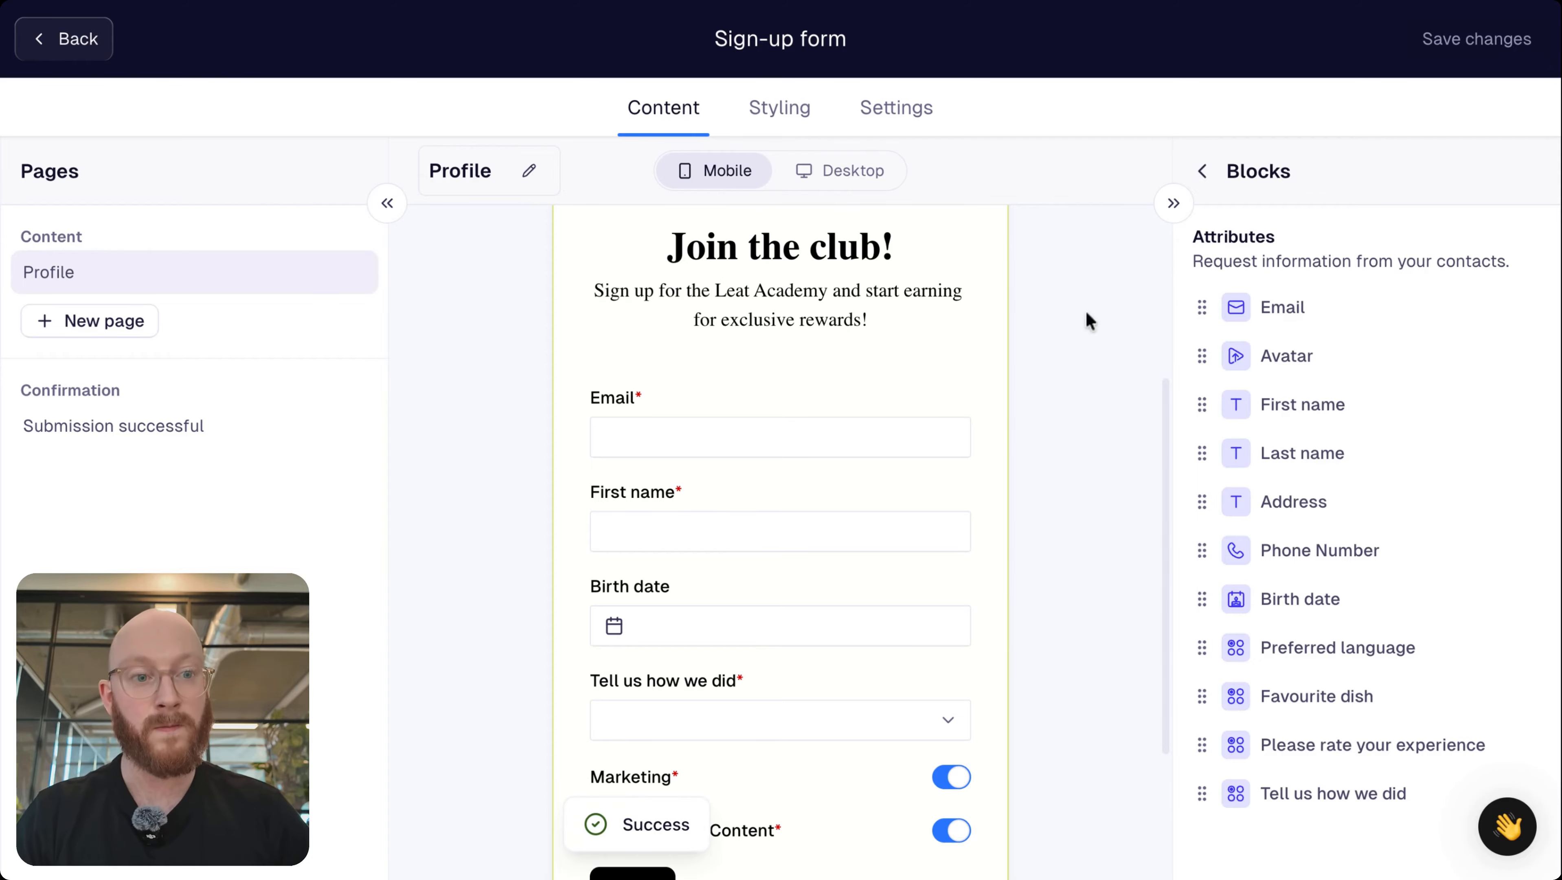